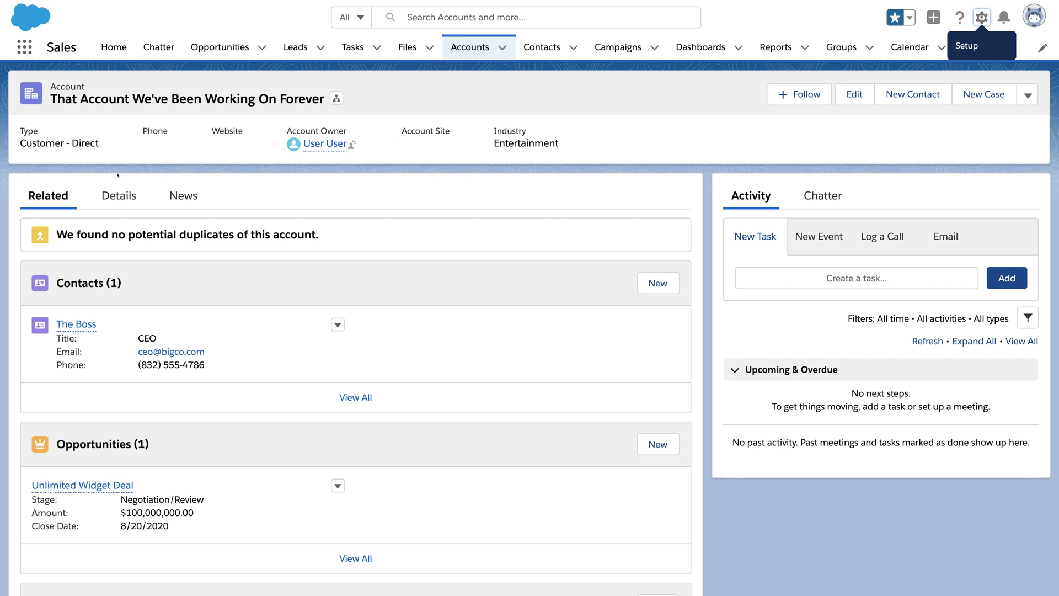
Edit the account's Status in Details to list Pre-Sales, Contracted, Active and Inactive.
click(117, 196)
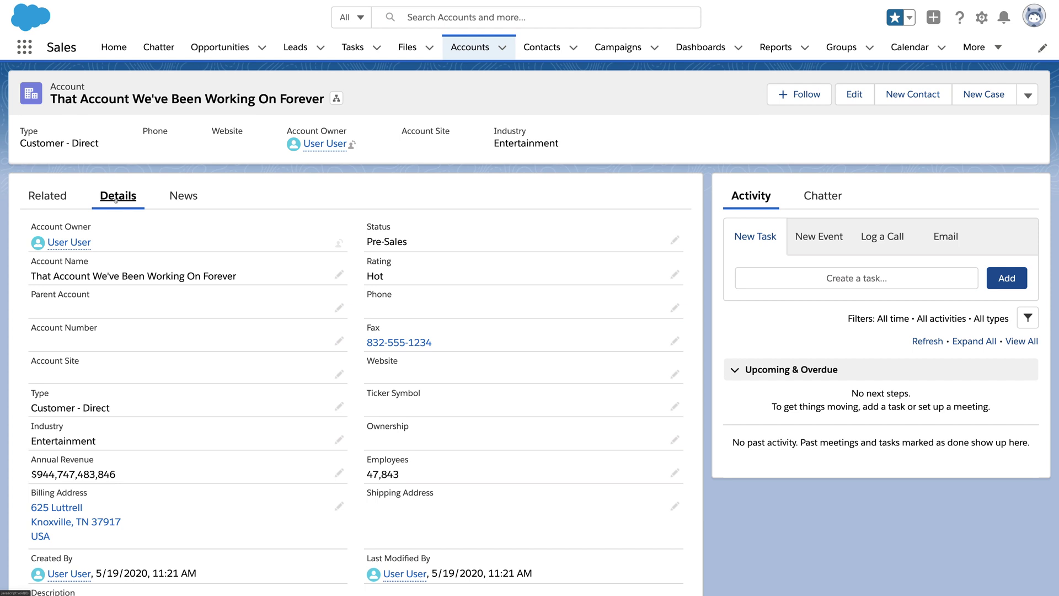
click(674, 239)
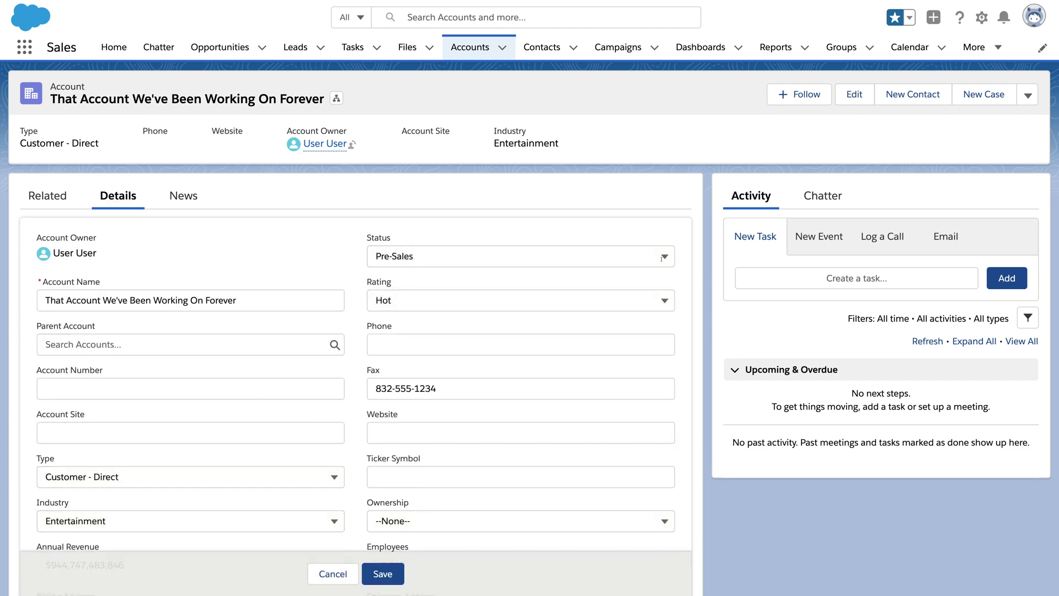
click(661, 258)
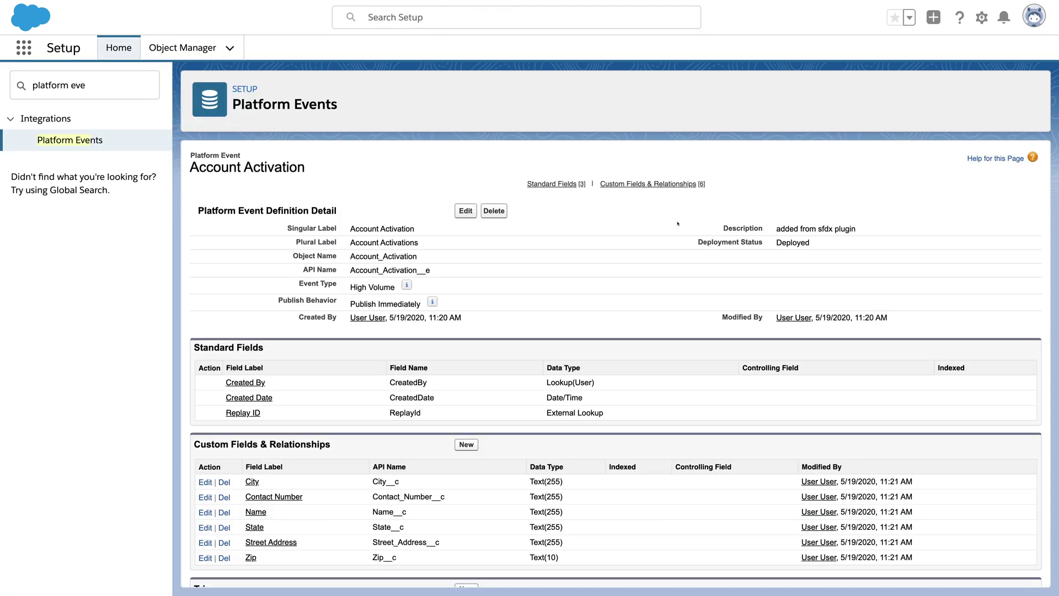
Add an AccountID text field of length 18 to the event, then view Process Builder's Activated criteria.
scroll(588, 364, down, 3)
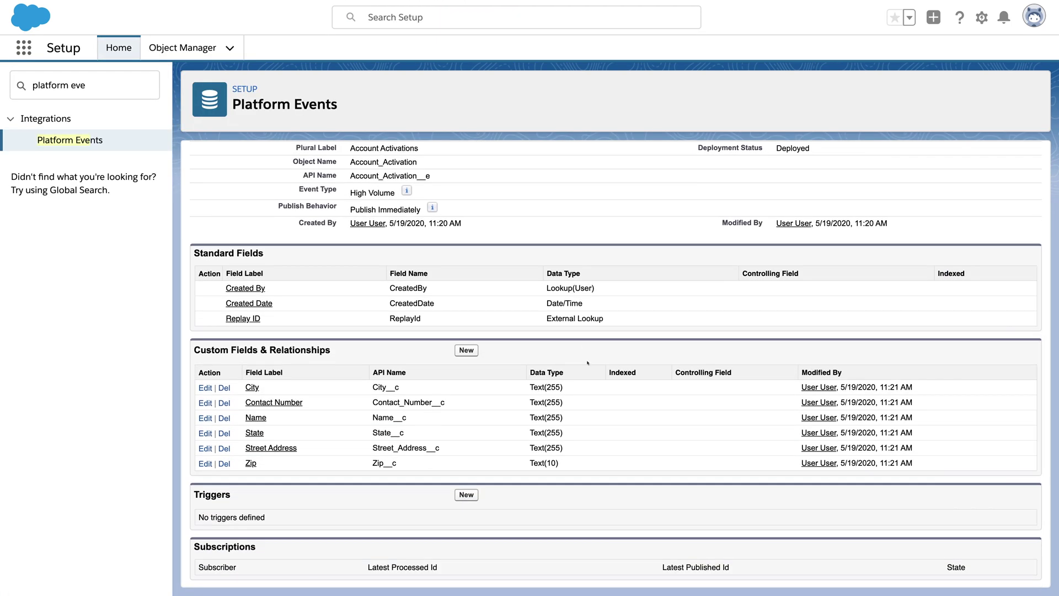
click(468, 353)
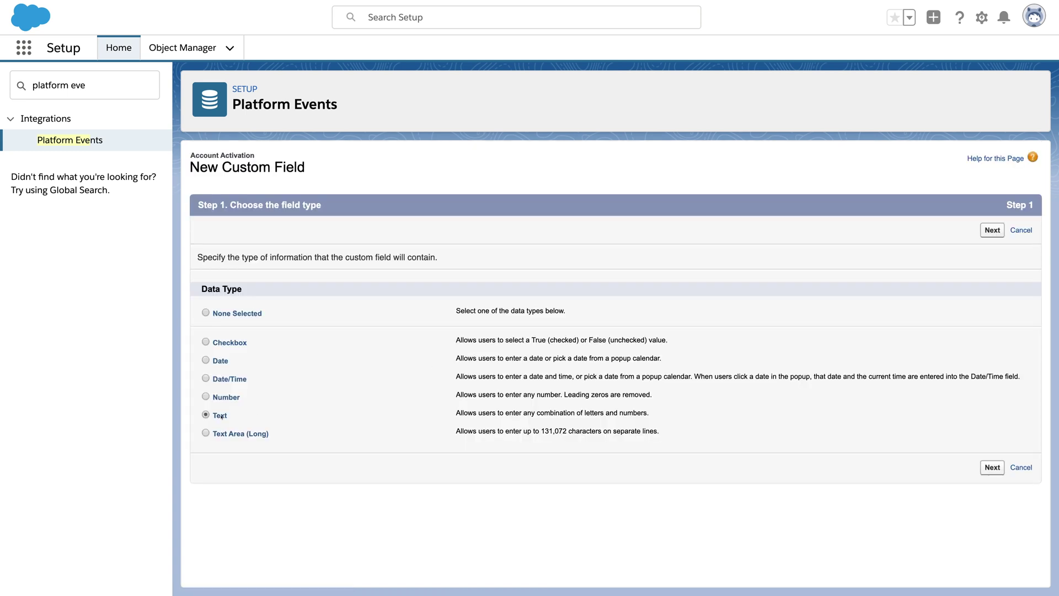
click(987, 467)
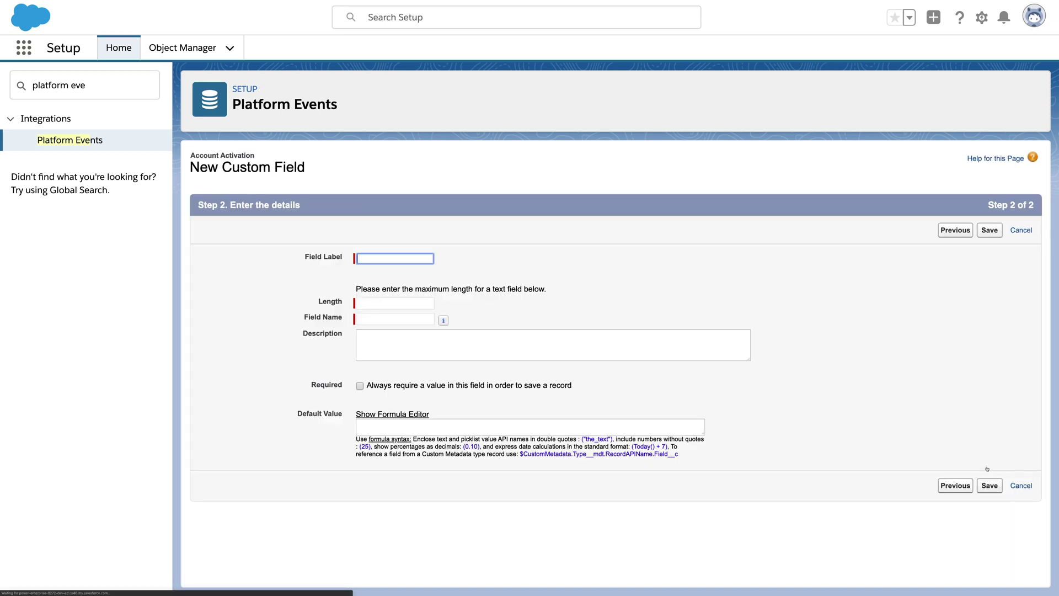
text(AccountID)
key(Tab)
text(18)
key(Tab)
click(989, 230)
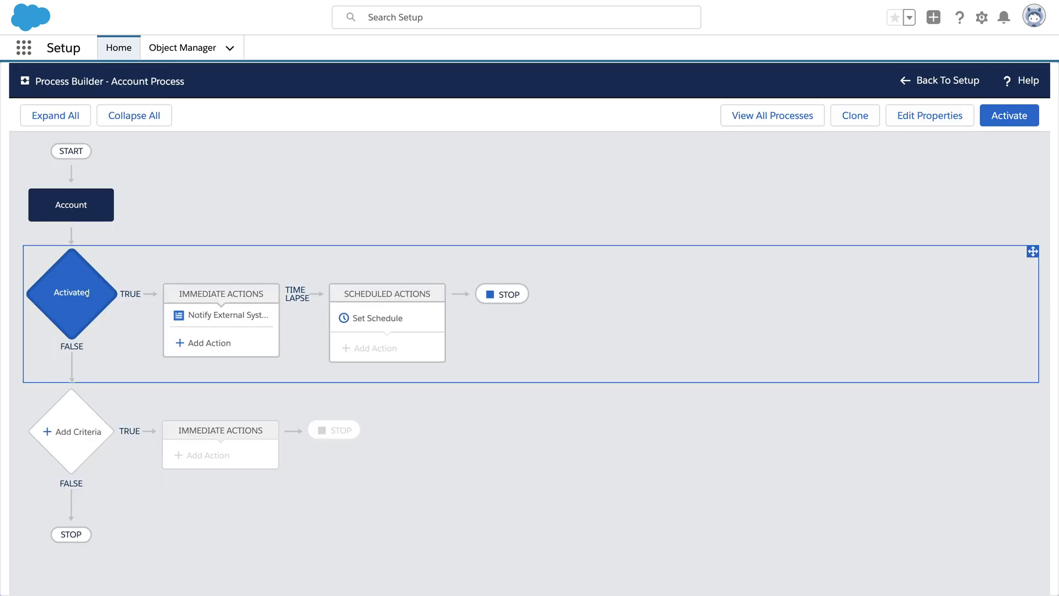
click(83, 293)
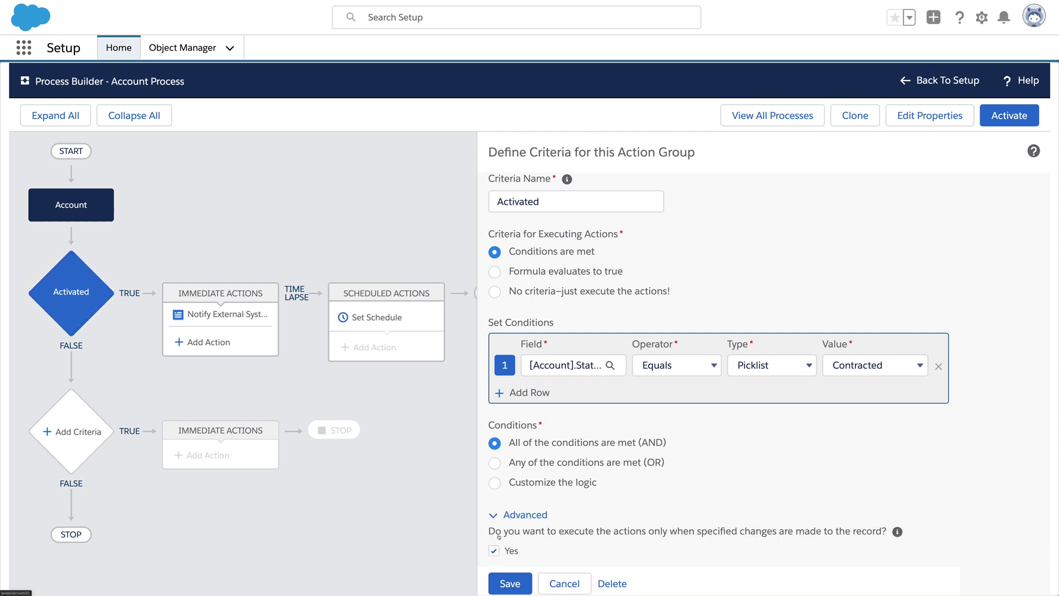
Add an AccountID row of type Field Reference to the Notify External Systems action.
click(226, 315)
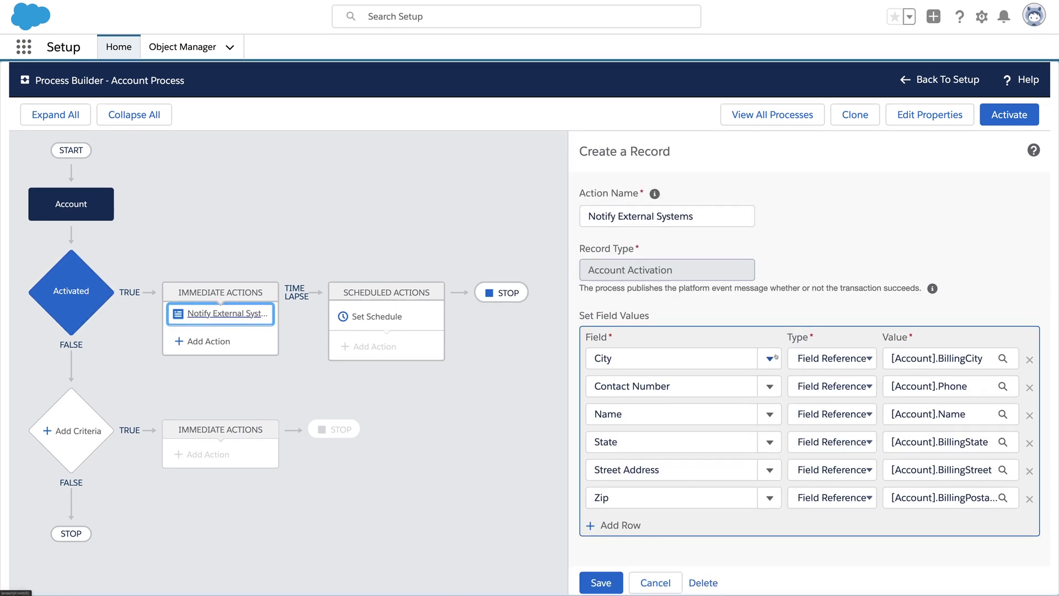
click(620, 526)
click(620, 525)
click(615, 551)
click(832, 525)
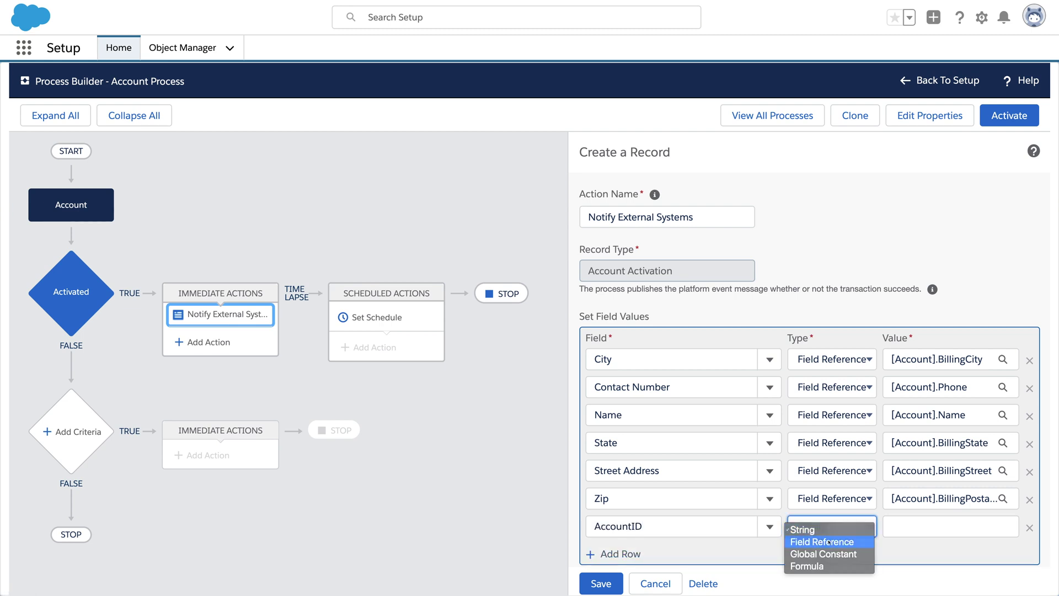
click(811, 541)
Set AccountID's value to [Account].Id, save the action, and activate the process version.
click(913, 527)
text(account)
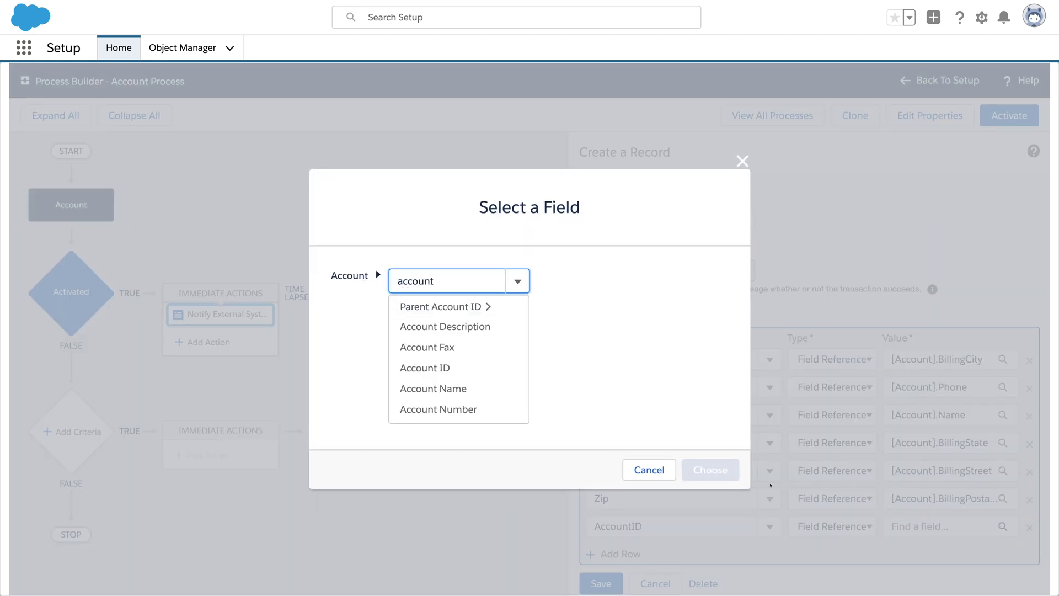
click(451, 369)
click(711, 469)
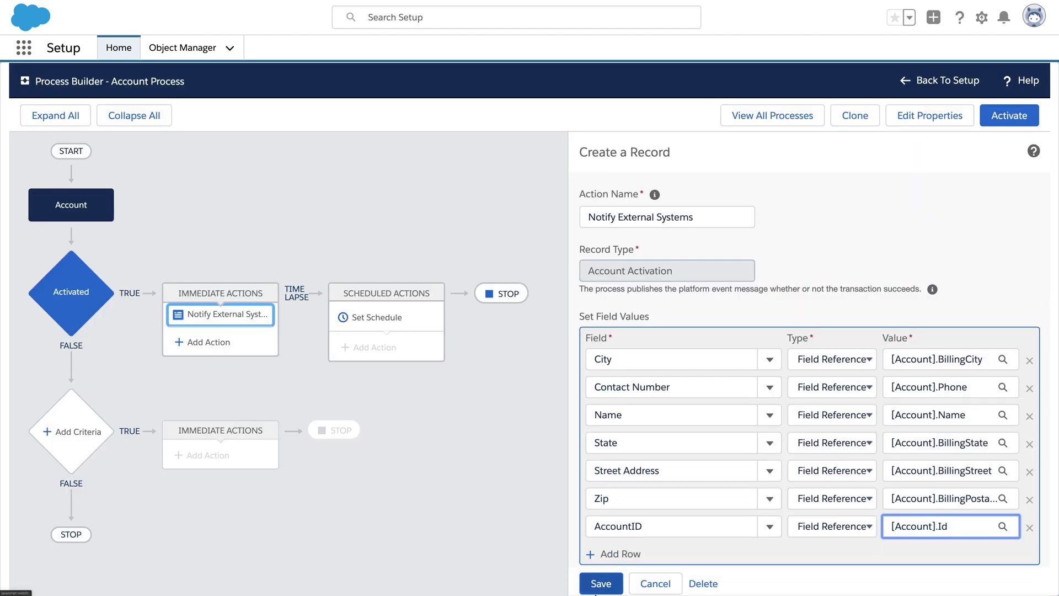
click(601, 586)
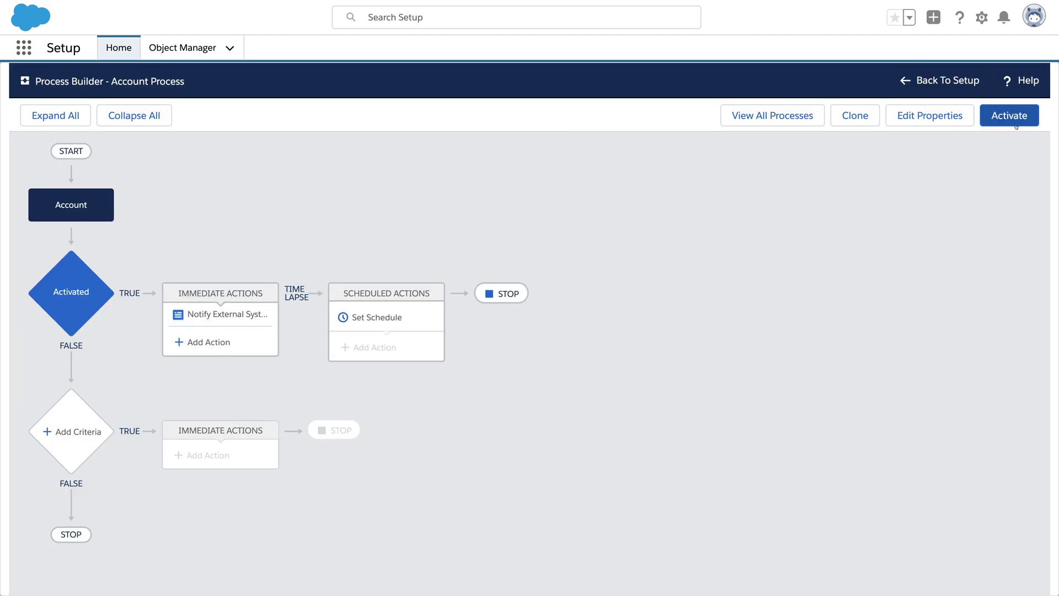
click(1010, 115)
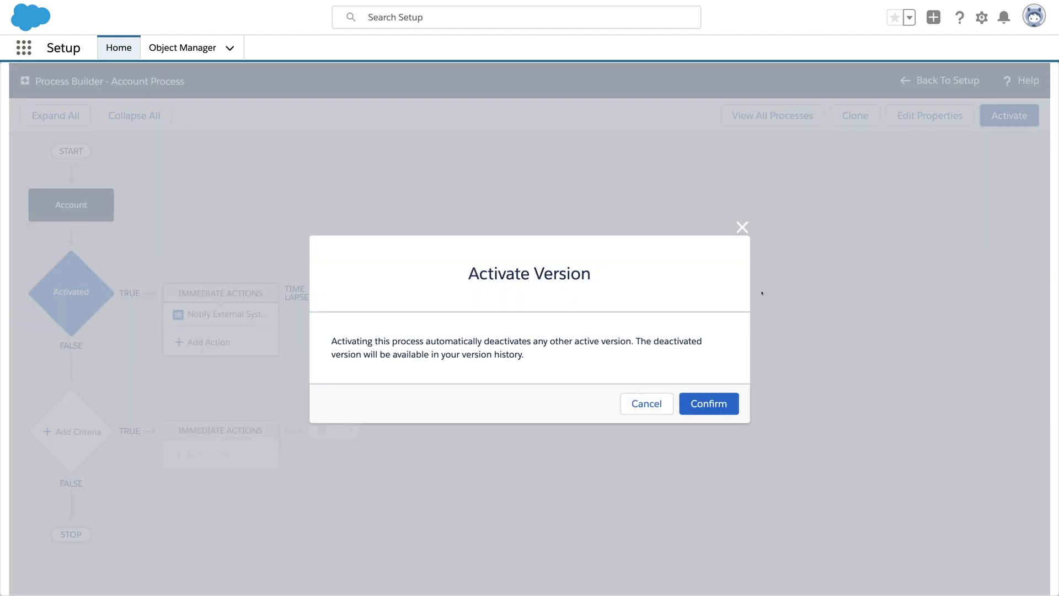
click(722, 402)
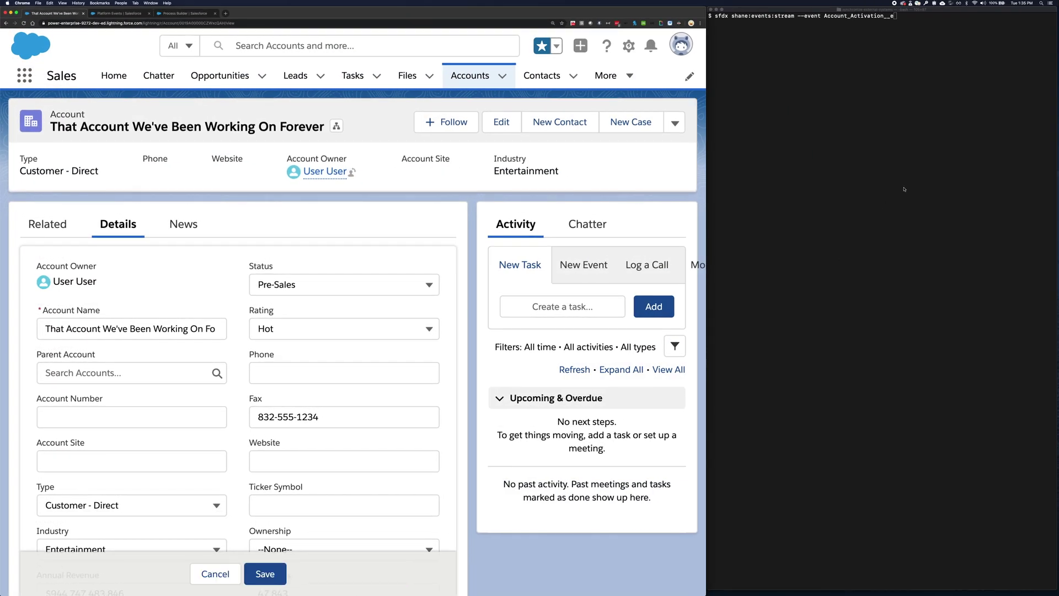
Stream Account_Activation__e events in Terminal, then save the account with Status Contracted.
click(904, 188)
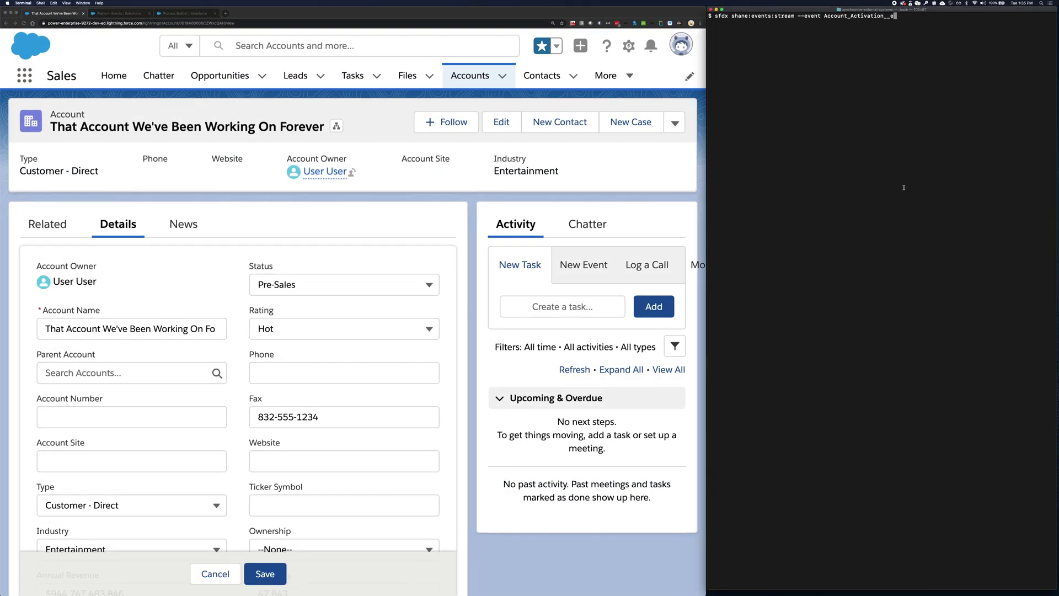
key(Return)
click(339, 285)
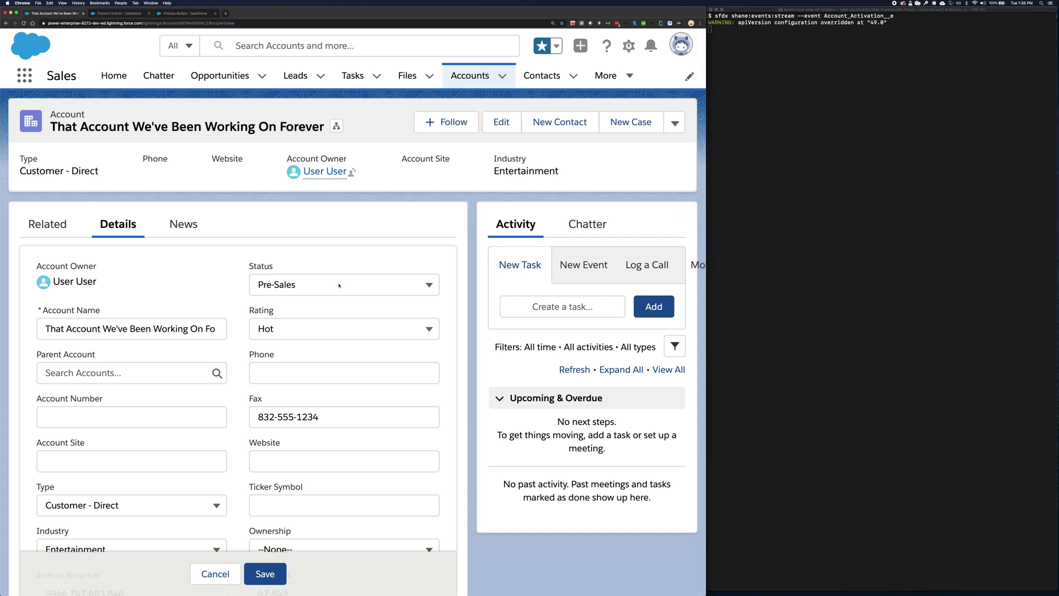
click(339, 284)
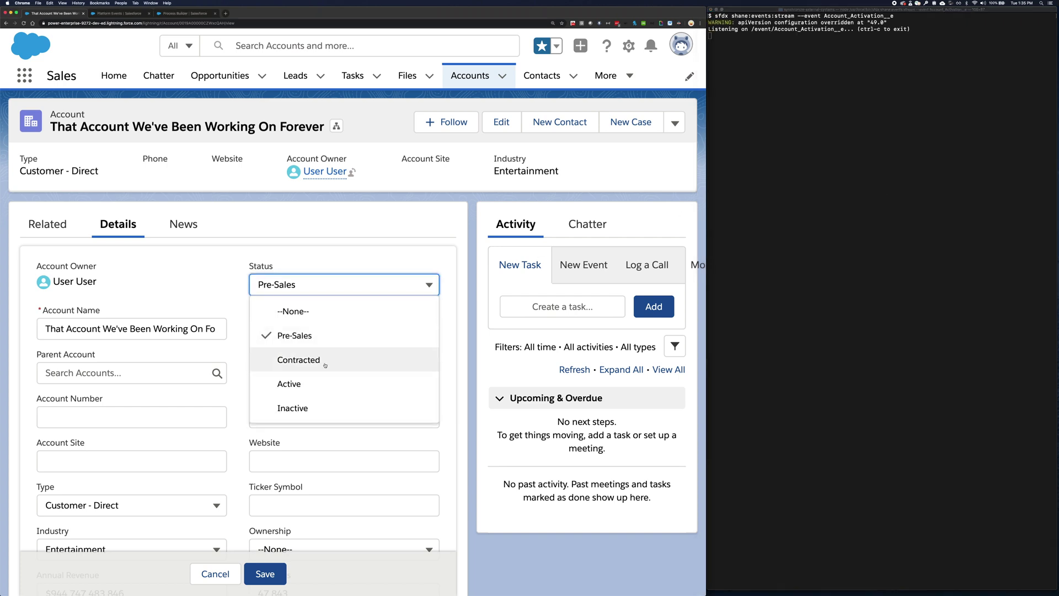
click(298, 359)
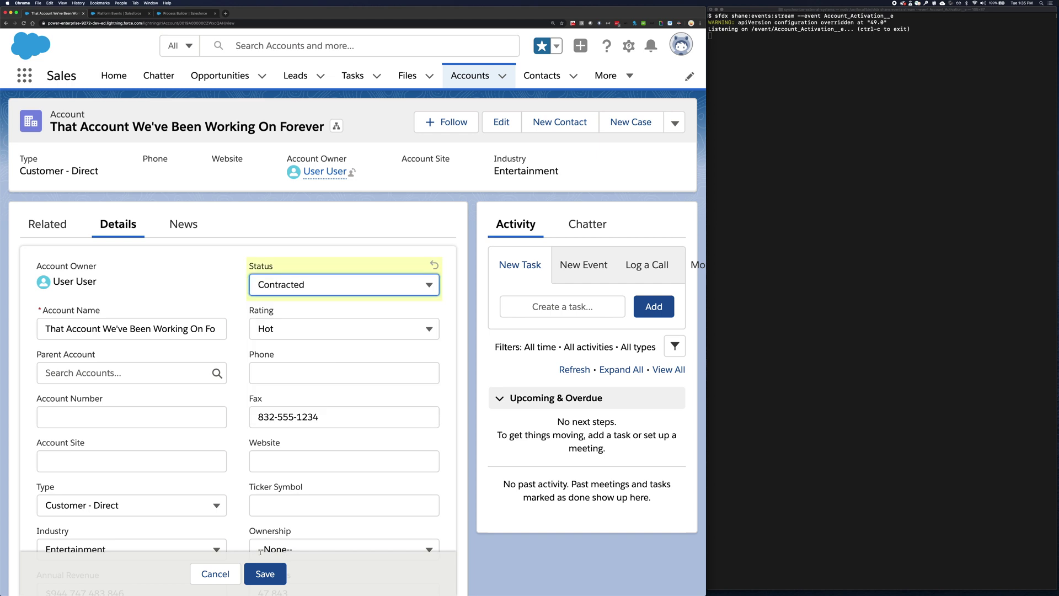
click(258, 576)
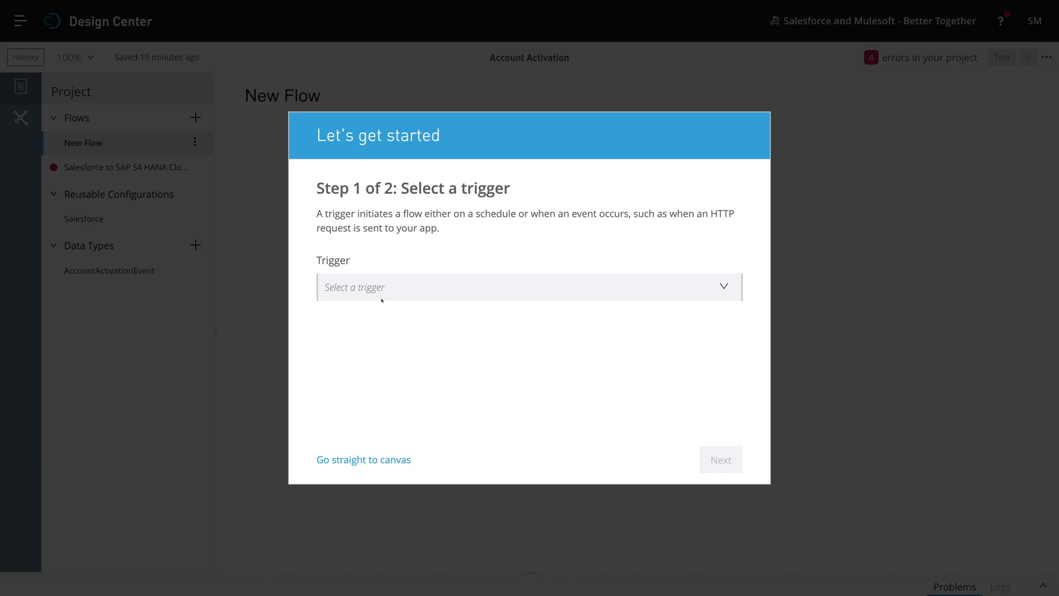
click(395, 286)
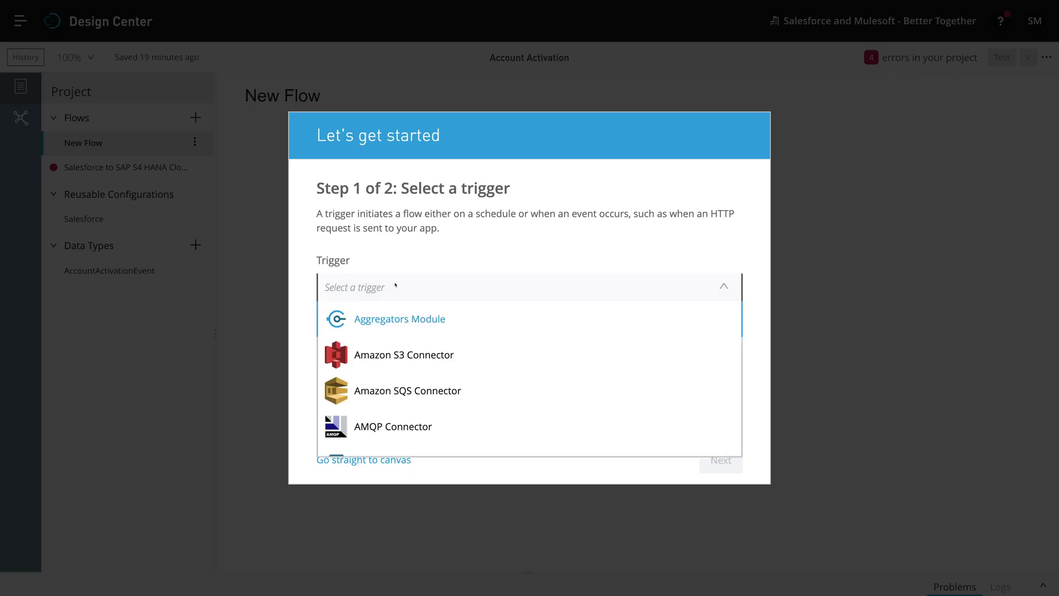
Make the flow's trigger the Salesforce Connector with the Subscribe Topic Listener operation.
scroll(422, 375, down, 15)
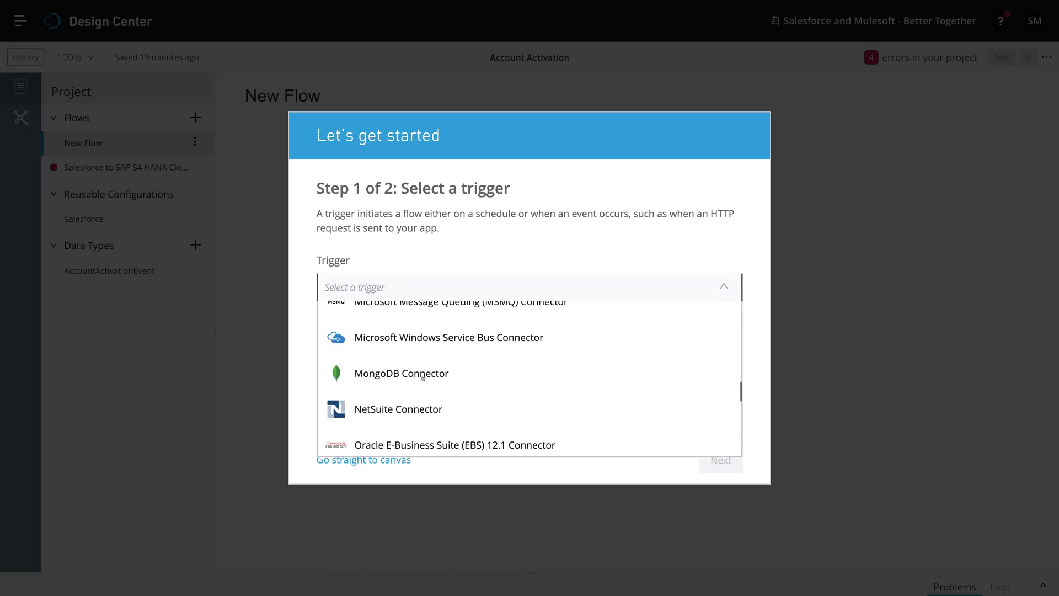
scroll(423, 378, down, 10)
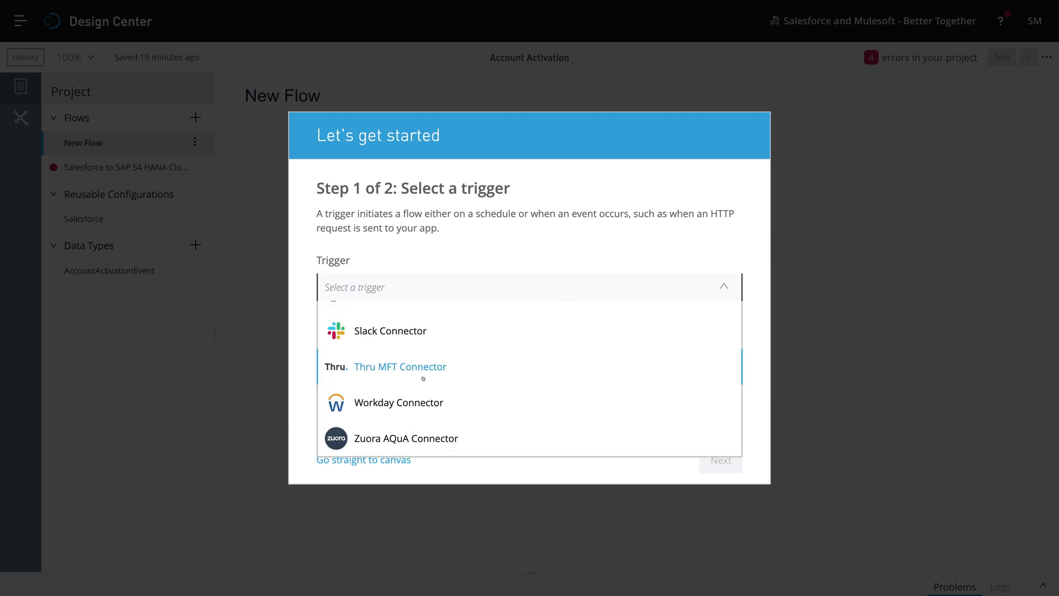
scroll(423, 378, up, 1)
scroll(423, 378, up, 4)
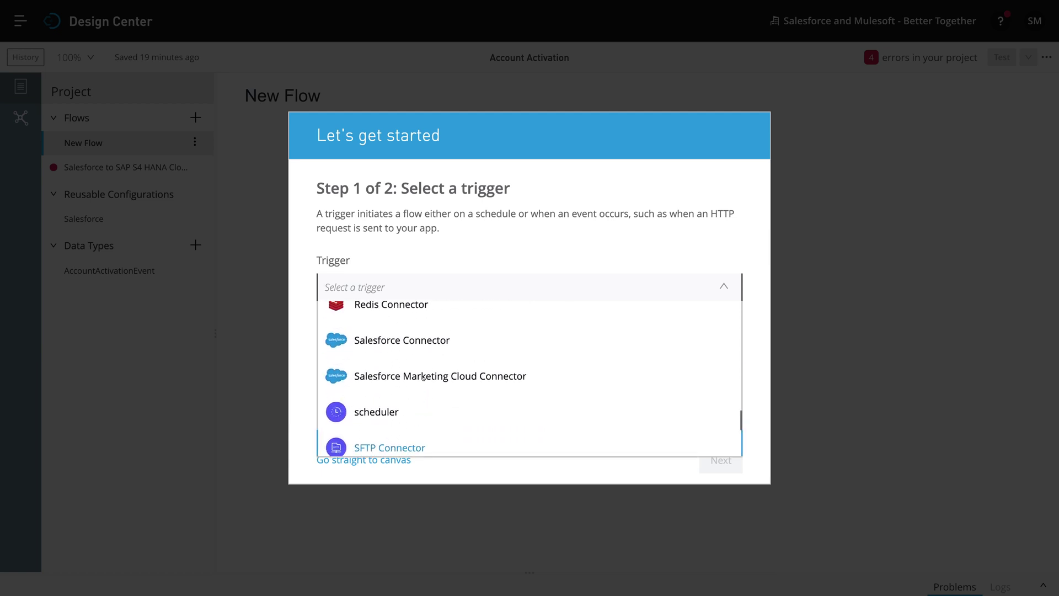
click(428, 342)
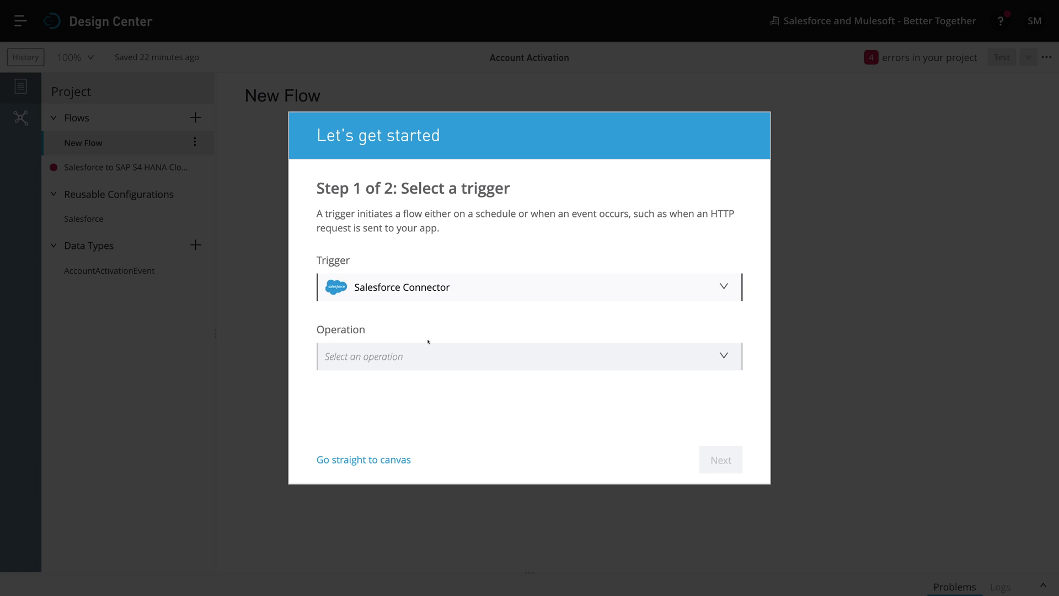
click(425, 364)
scroll(432, 440, down, 1)
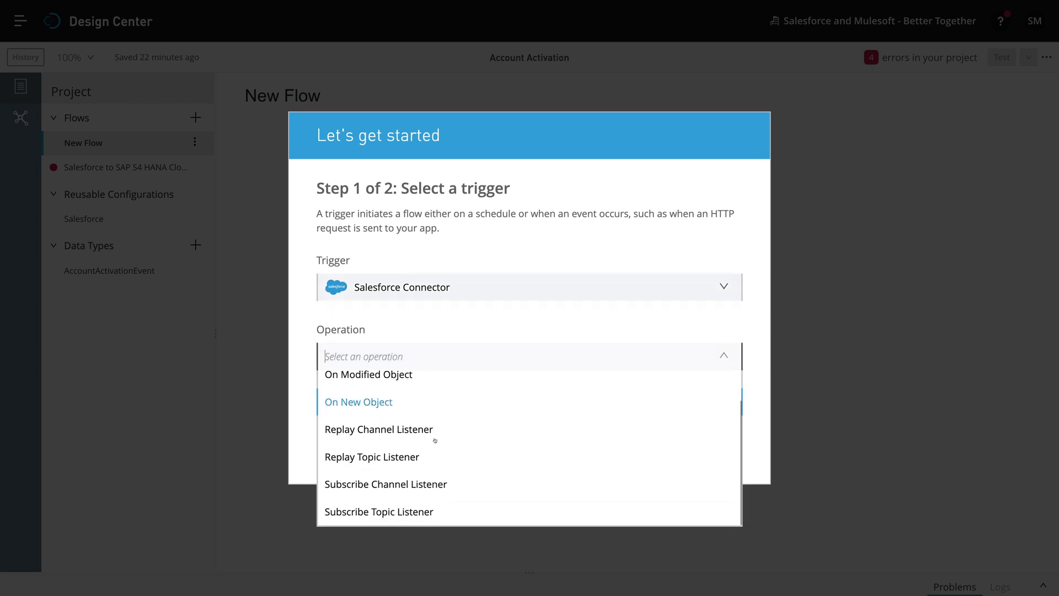
click(430, 511)
click(737, 455)
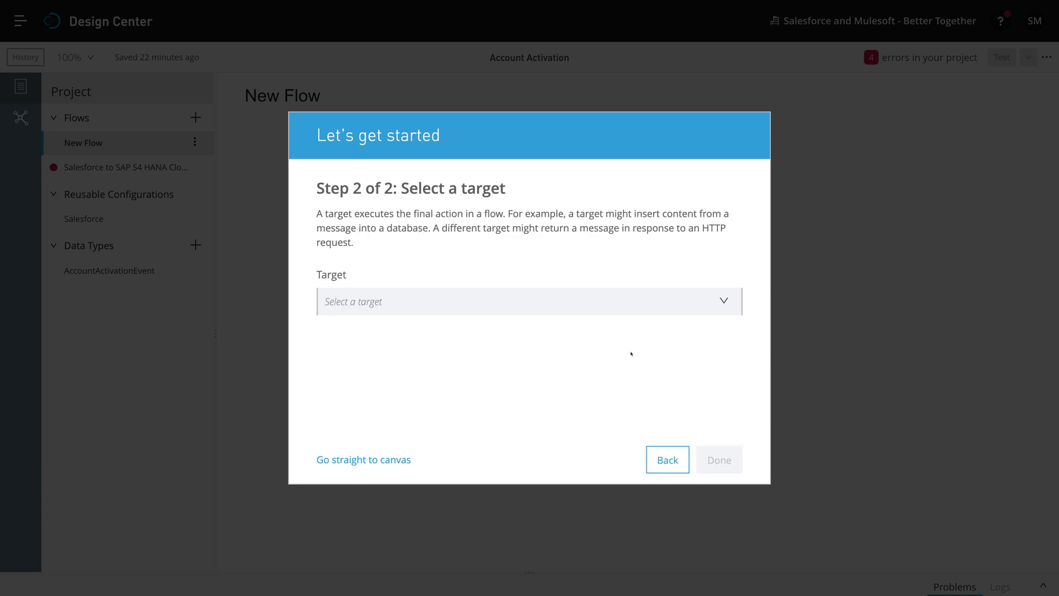
Set the target to SAP S/4HANA SOAP Cloud Connector with Invoke and finish the flow.
click(678, 301)
scroll(594, 396, down, 10)
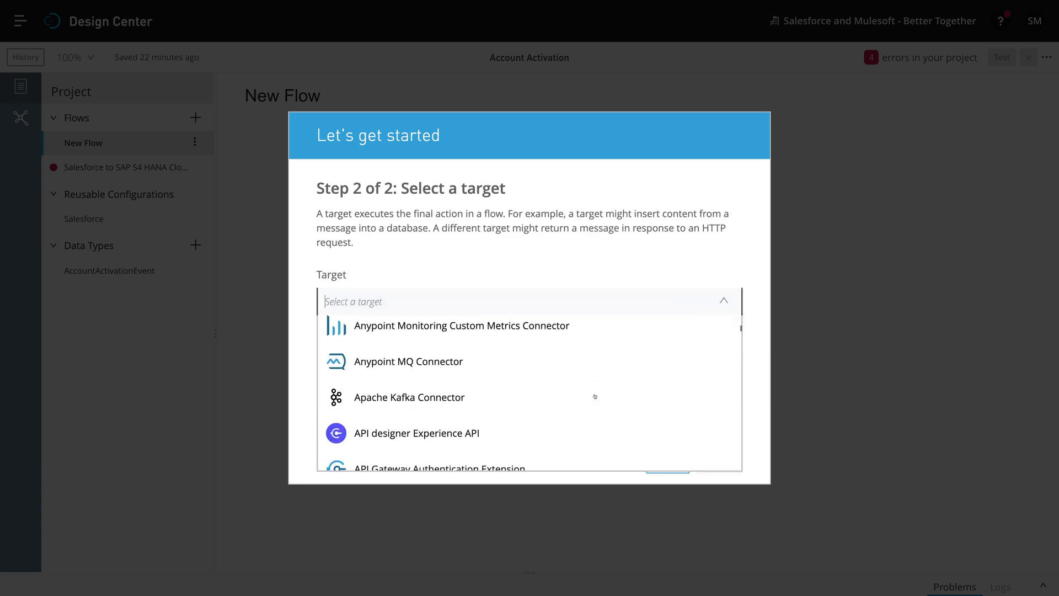
scroll(594, 396, down, 15)
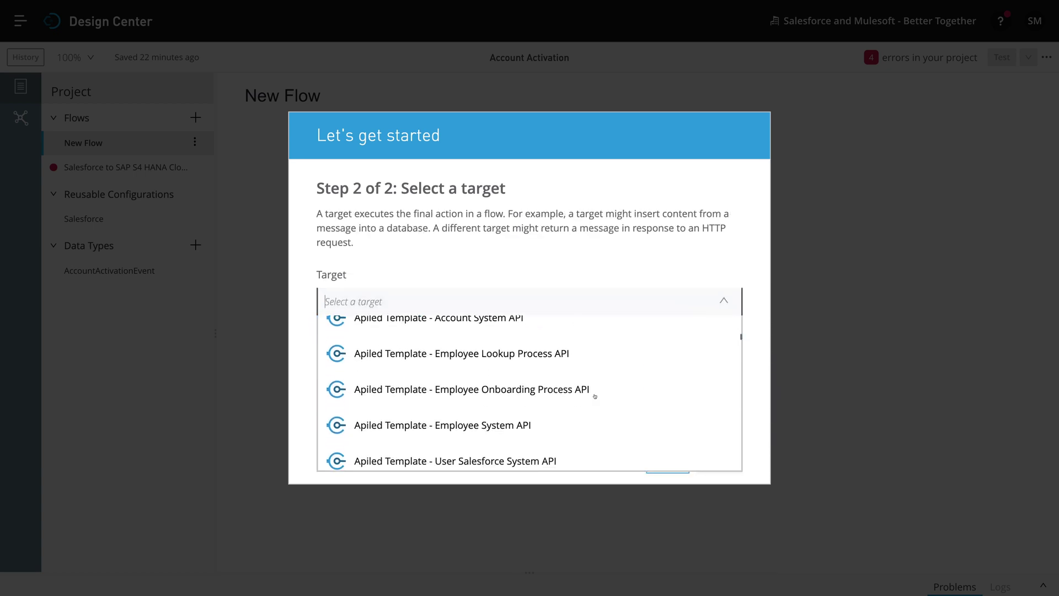
scroll(594, 396, down, 15)
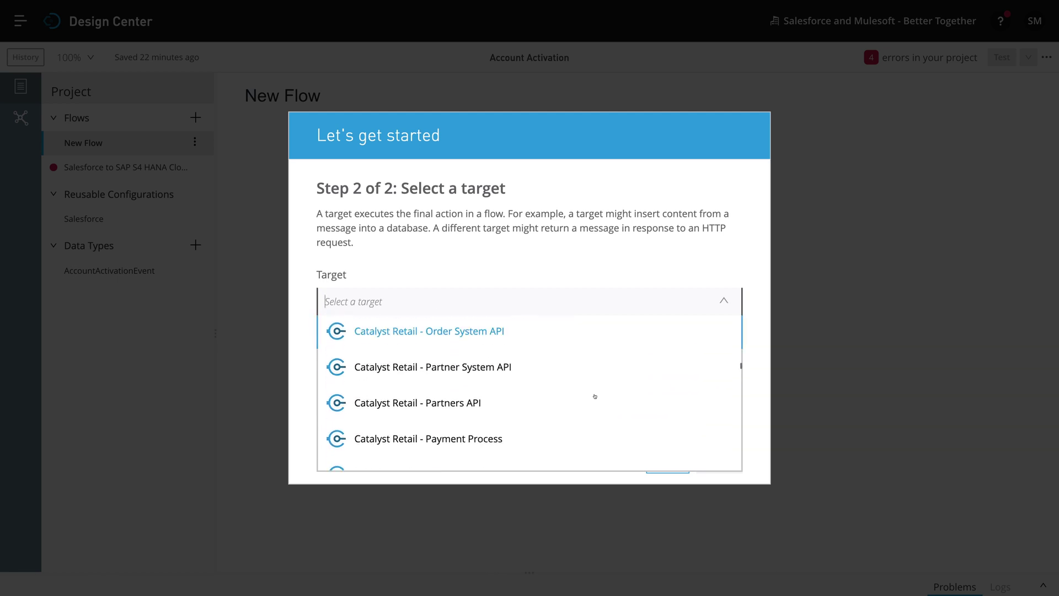
scroll(595, 396, down, 15)
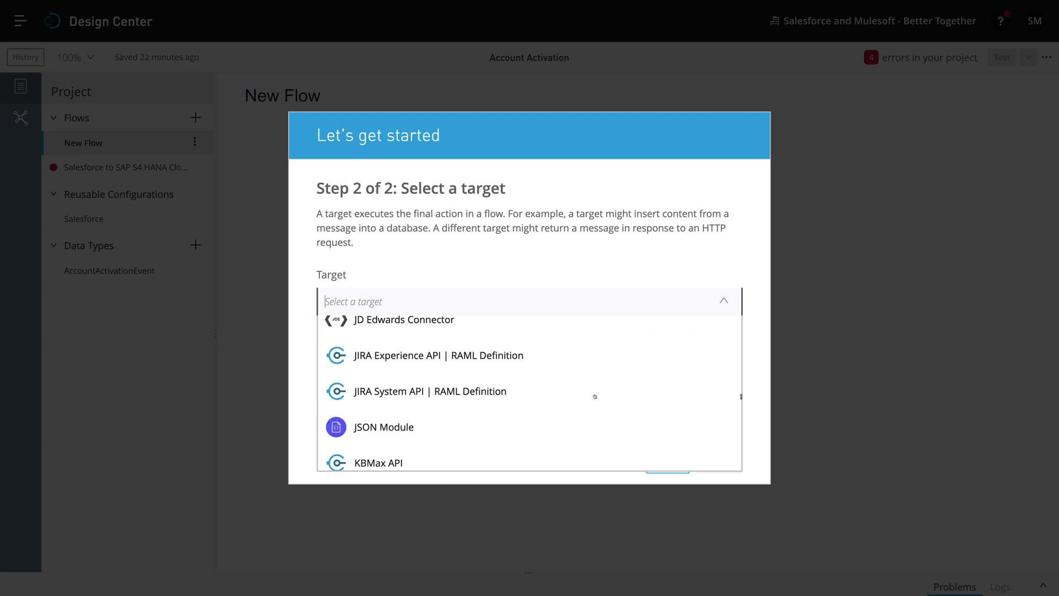
scroll(595, 396, down, 15)
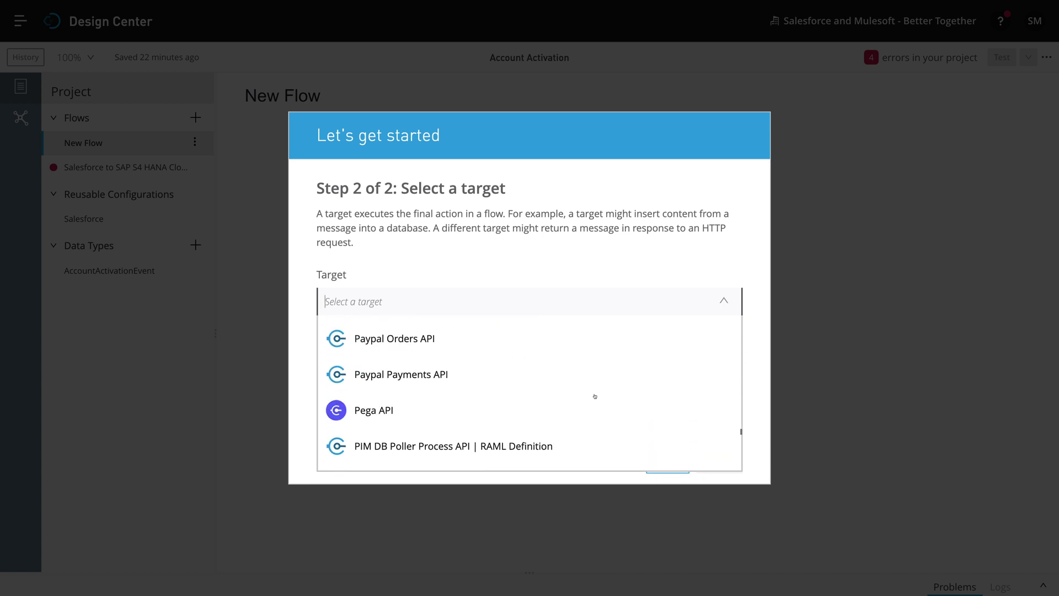
scroll(595, 396, down, 8)
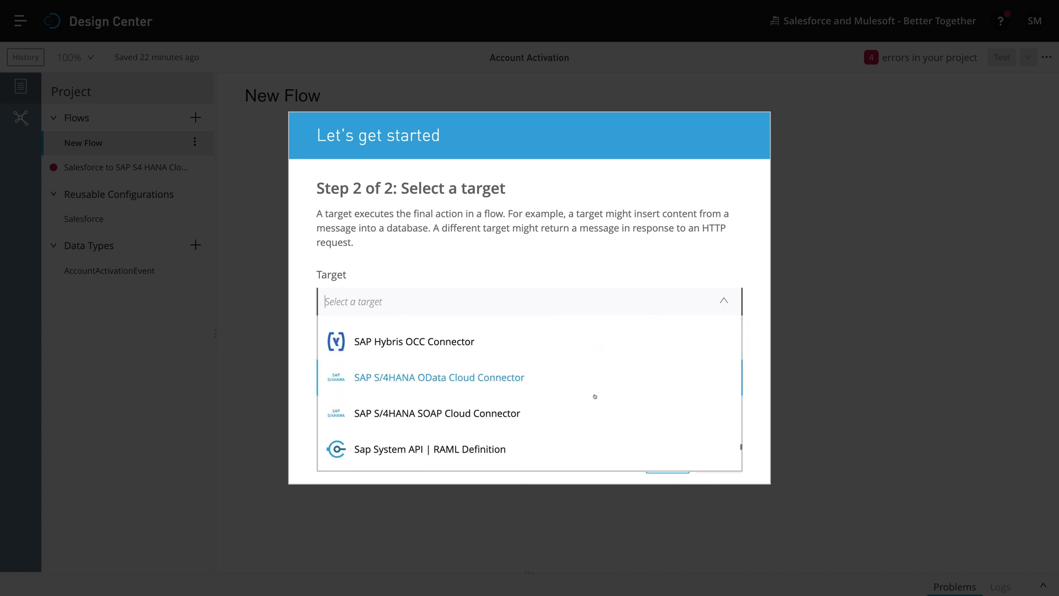
click(491, 411)
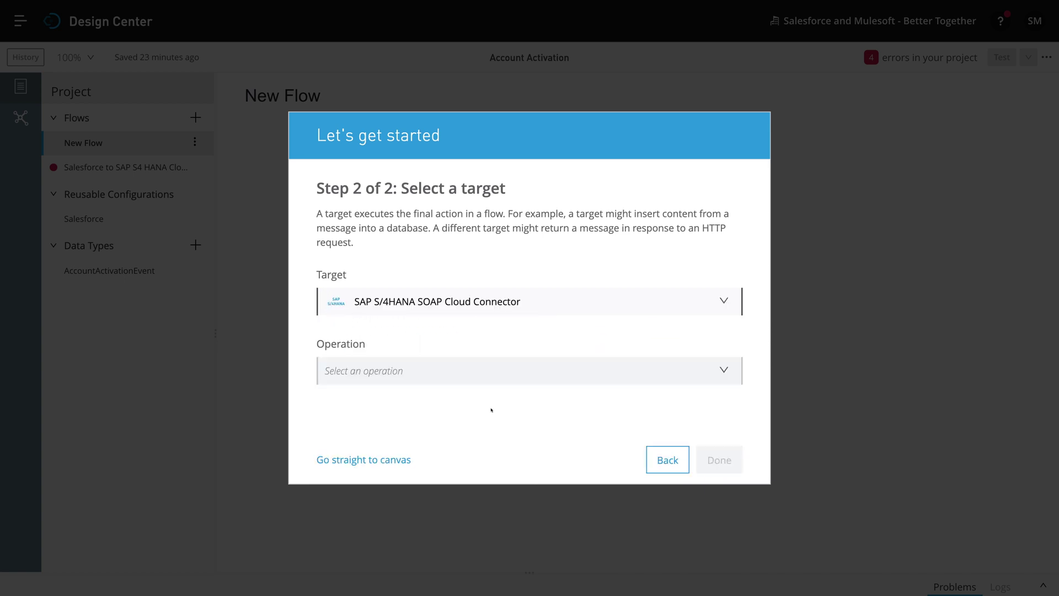
click(526, 367)
click(454, 397)
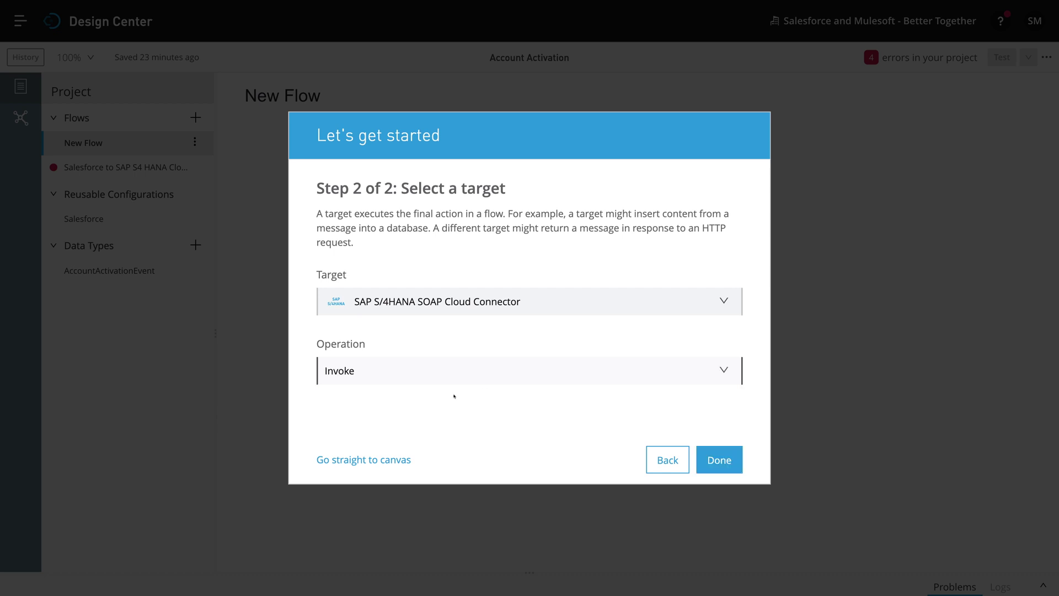
click(723, 464)
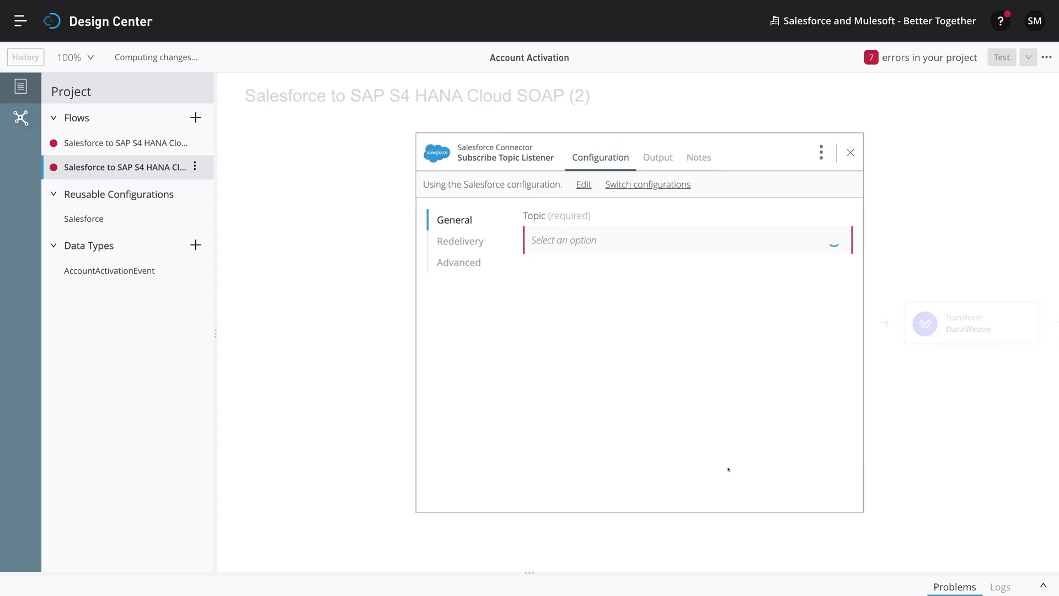
Leave the listener's connection unchanged and set its output data type to AccountActivationEvent.
click(583, 184)
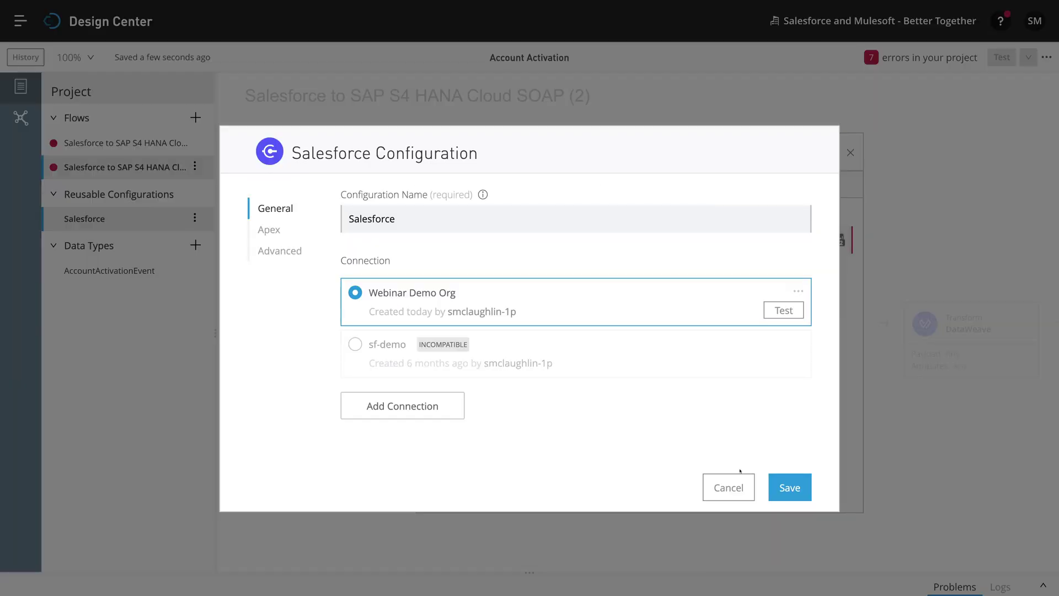
click(733, 485)
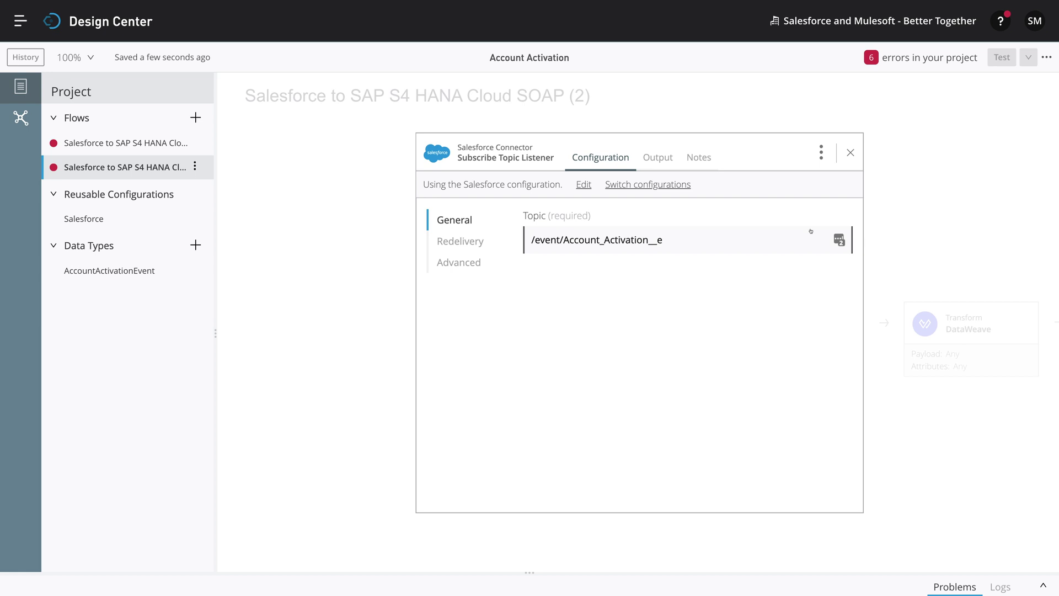
click(657, 158)
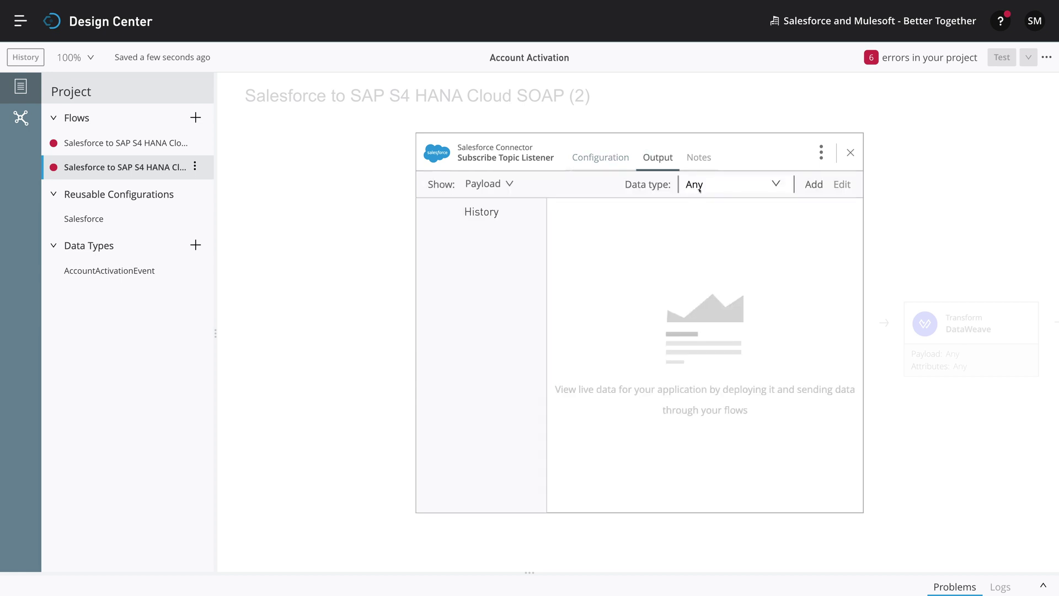
click(723, 189)
click(725, 206)
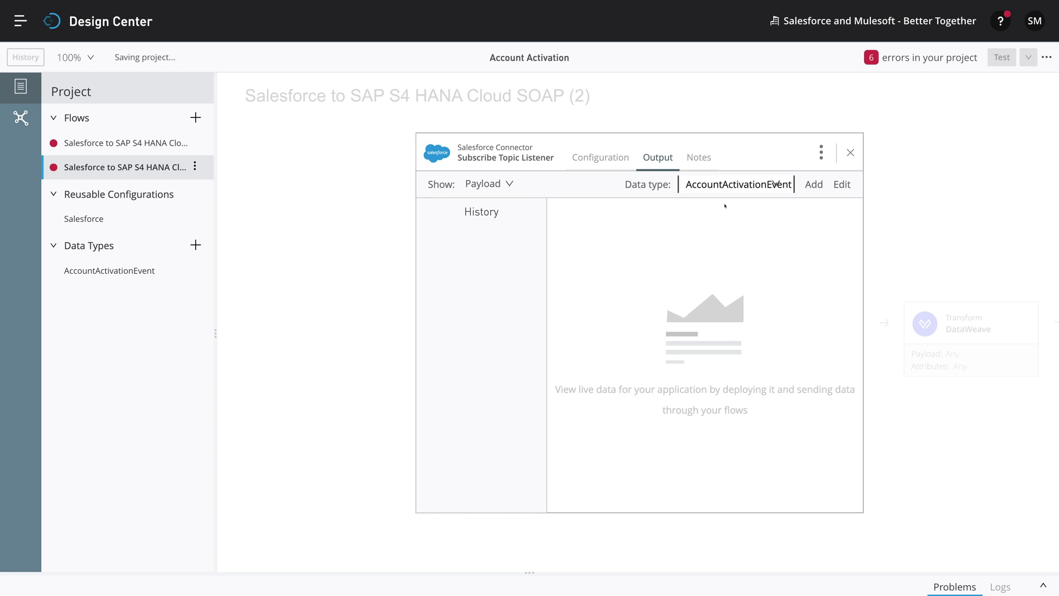
click(851, 153)
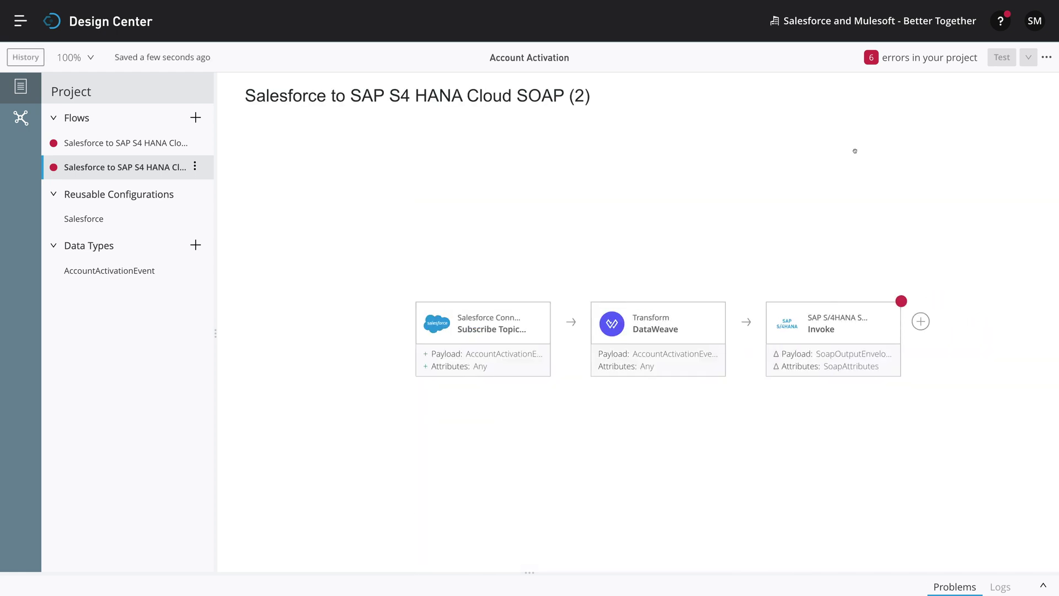
click(819, 319)
click(623, 180)
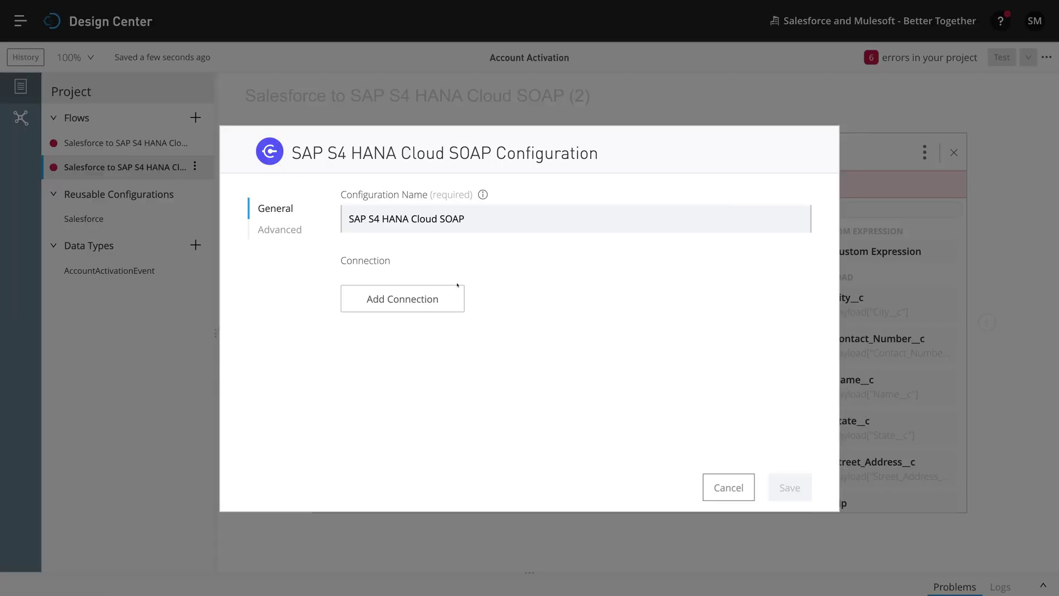
click(438, 292)
click(421, 363)
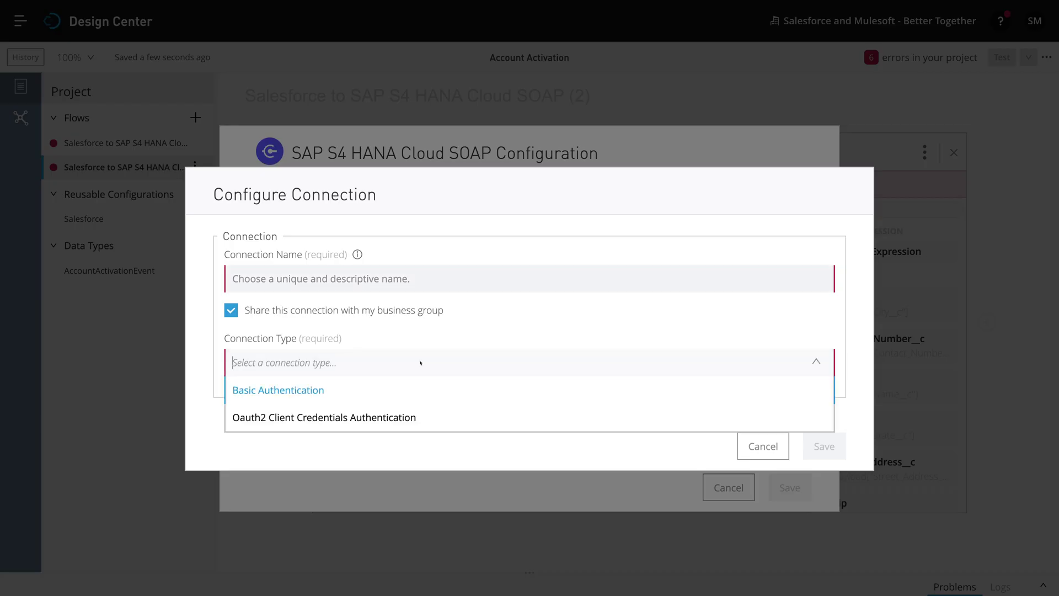
click(421, 363)
click(762, 446)
click(728, 488)
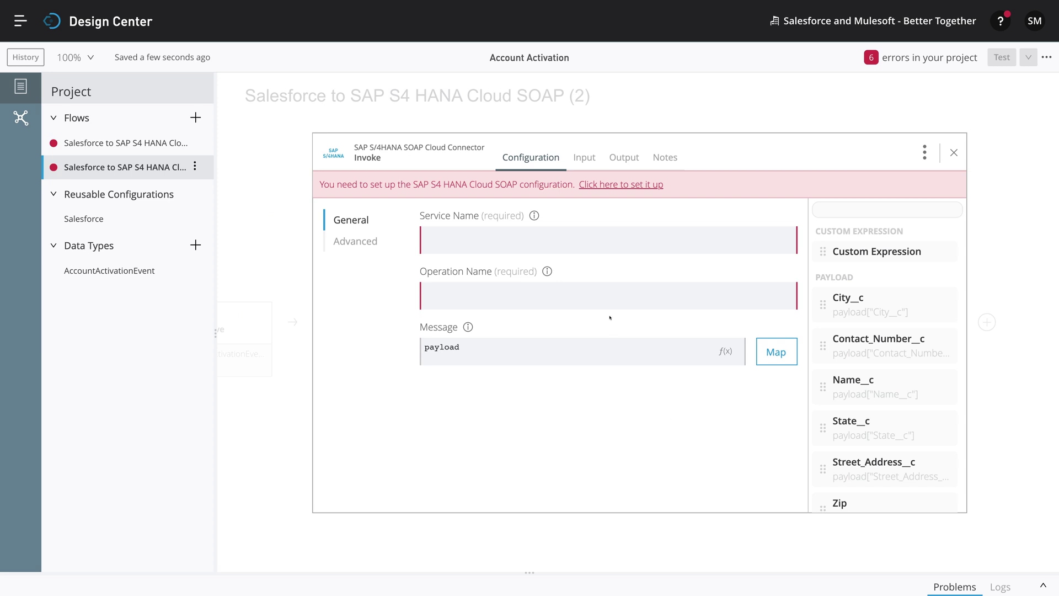
scroll(868, 389, down, 1)
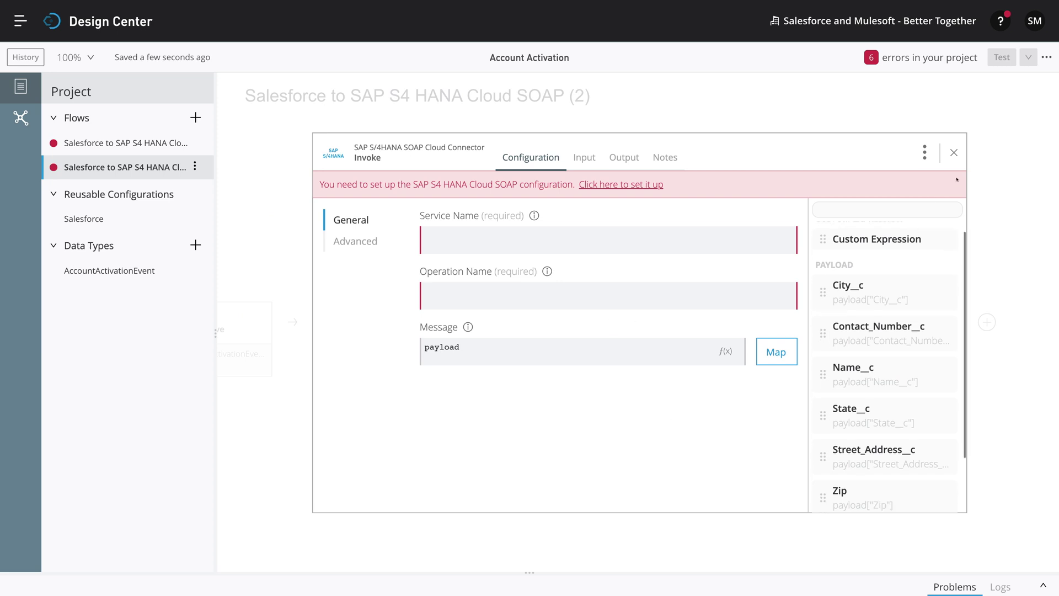
click(954, 152)
click(677, 343)
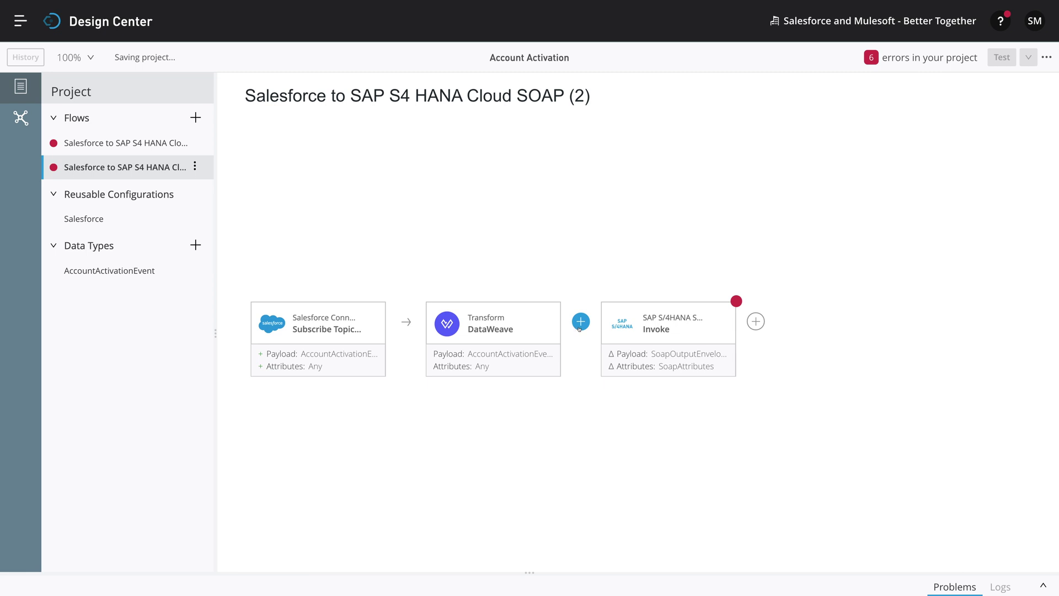
click(406, 328)
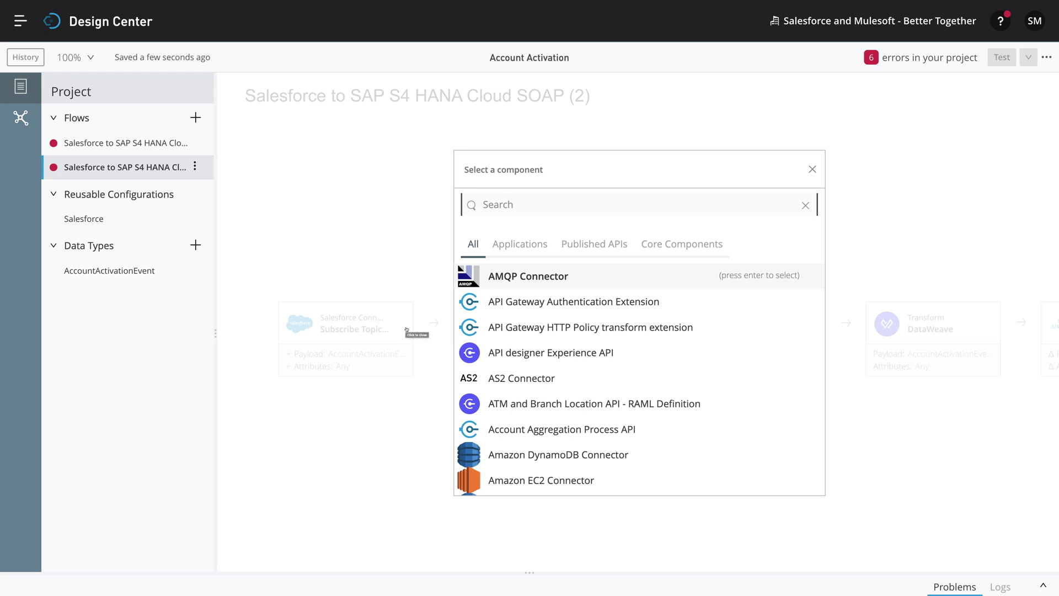
Insert a Salesforce Connector Query step before the Transform, closing it with required fields empty.
text(salesforce)
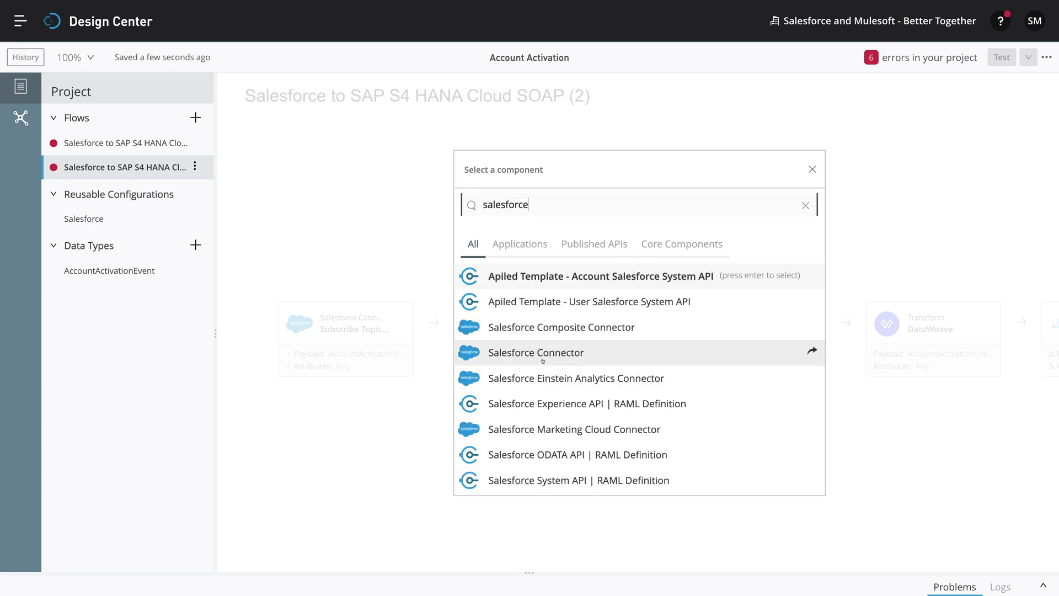
click(542, 354)
text(query)
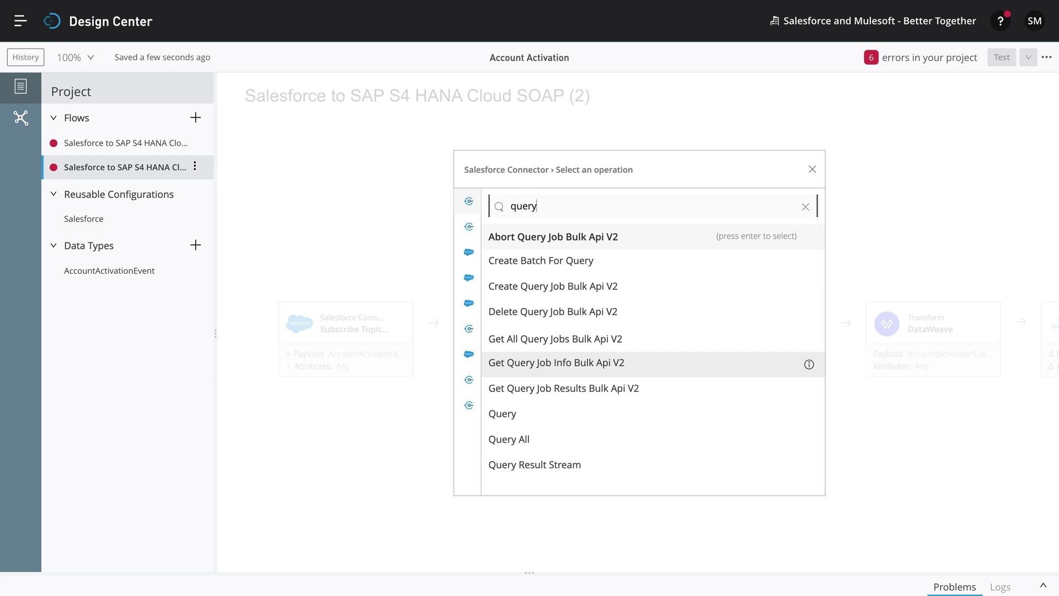
click(527, 413)
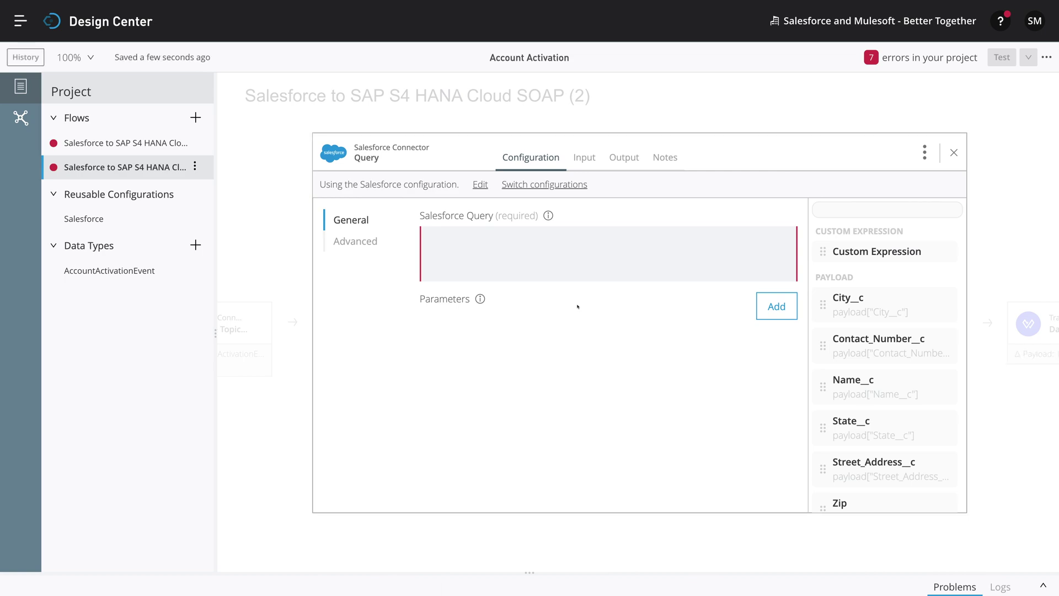
click(953, 152)
click(677, 342)
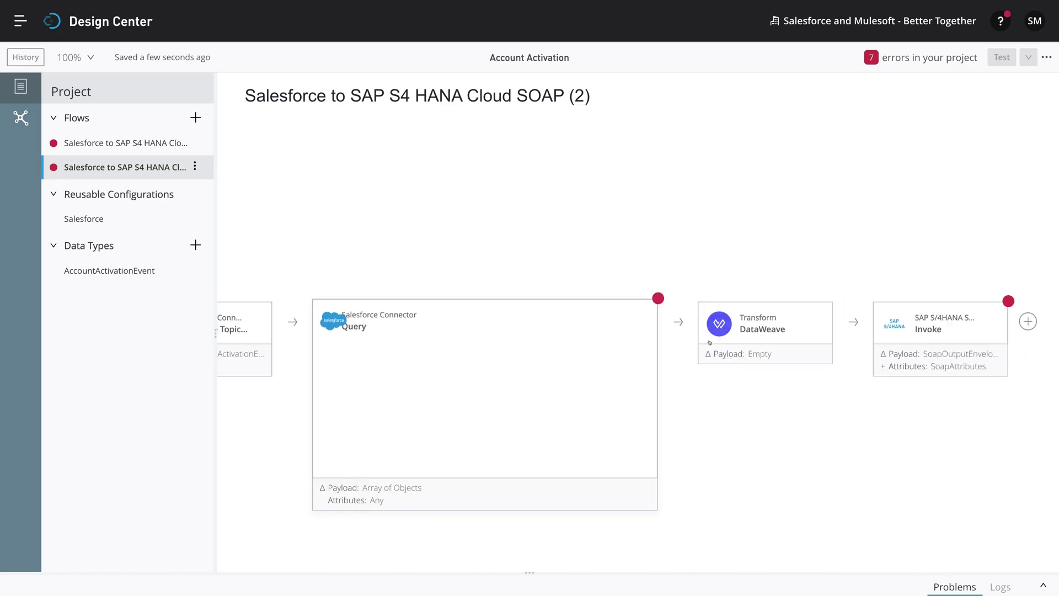
click(825, 322)
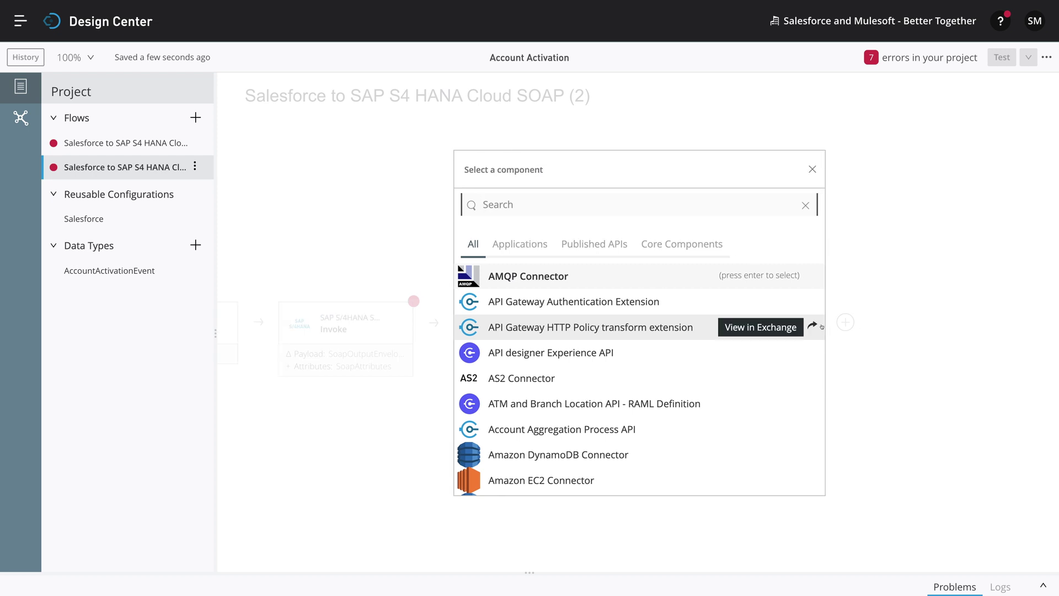
Add a Salesforce Connector Update step after SAP Invoke with its Type set to Account.
text(salesf)
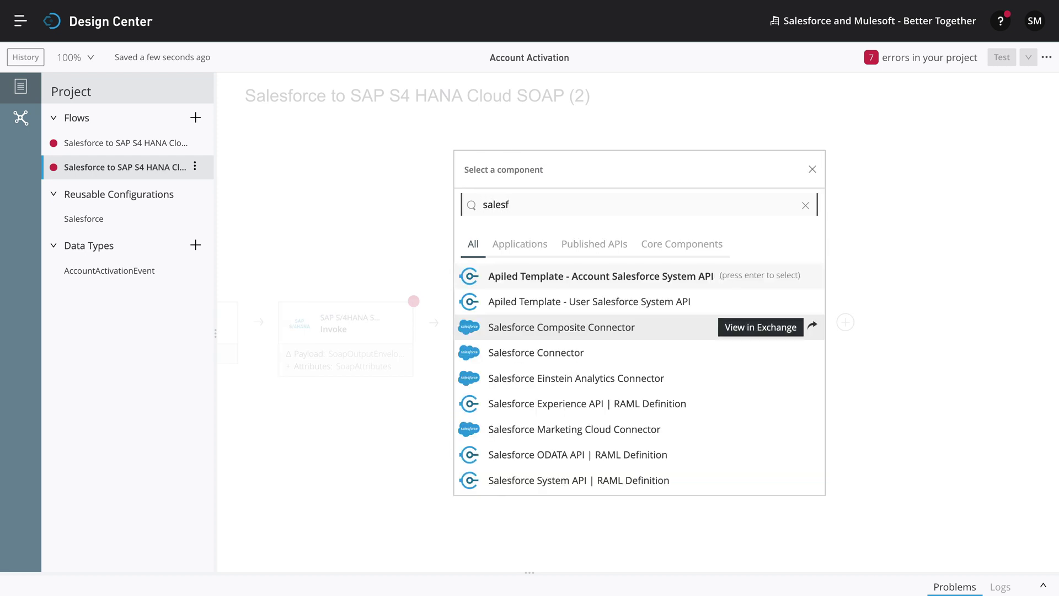
click(578, 353)
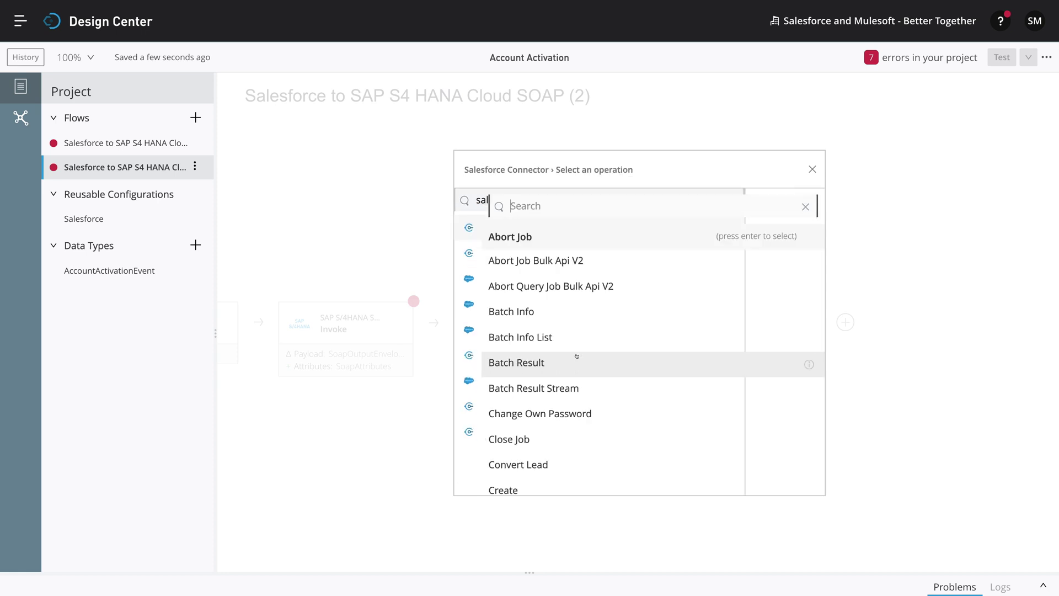
text(upda)
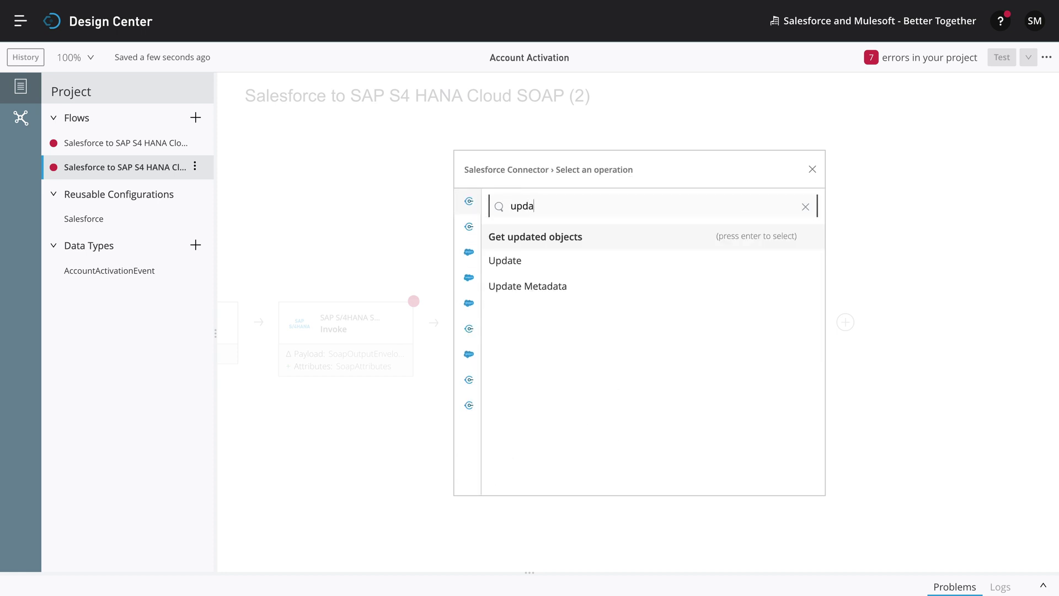
click(514, 258)
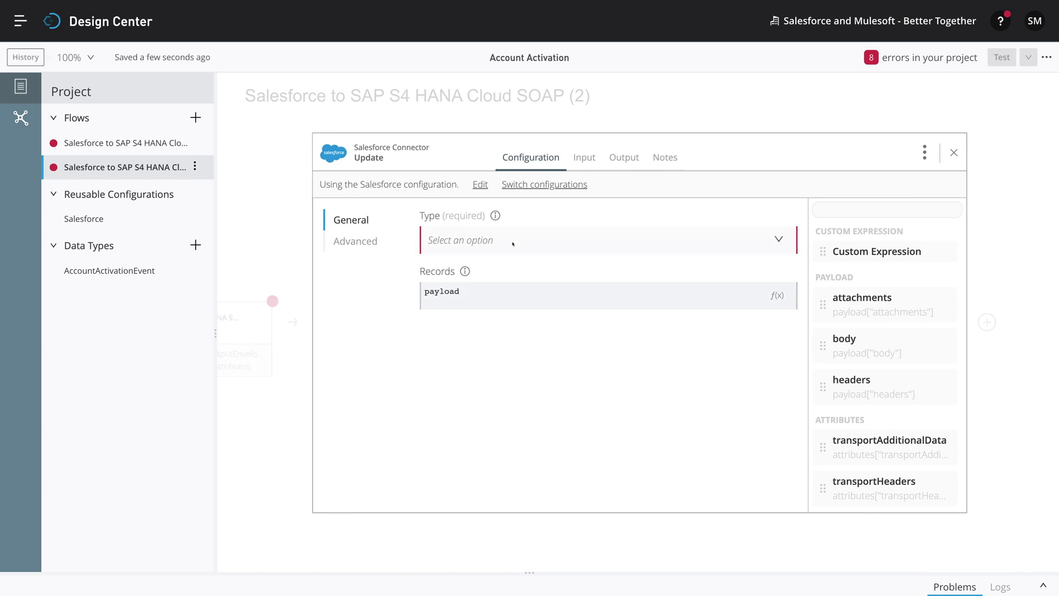
click(513, 244)
scroll(503, 338, down, 2)
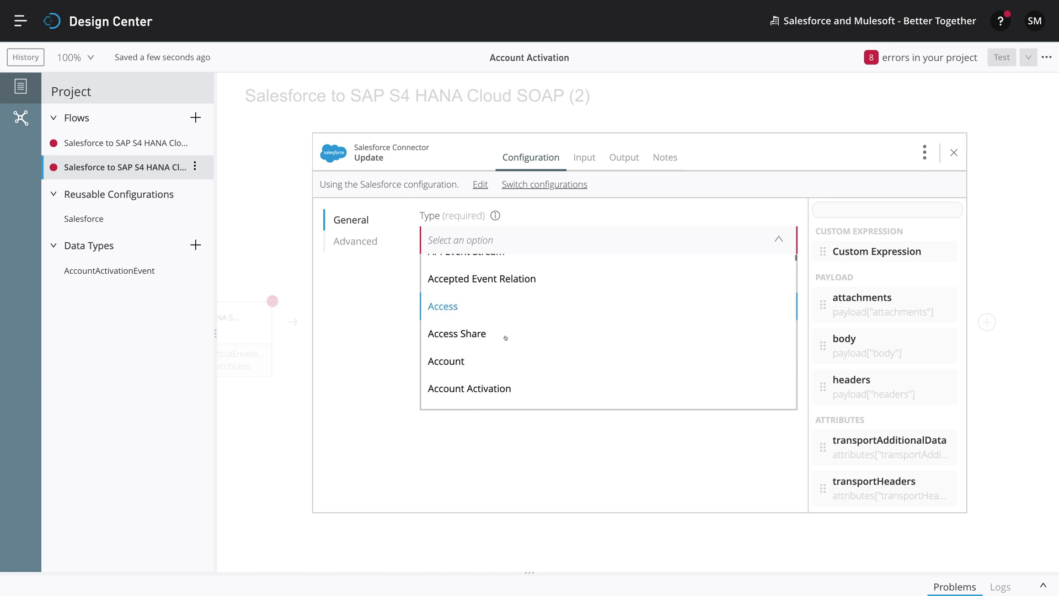
click(457, 359)
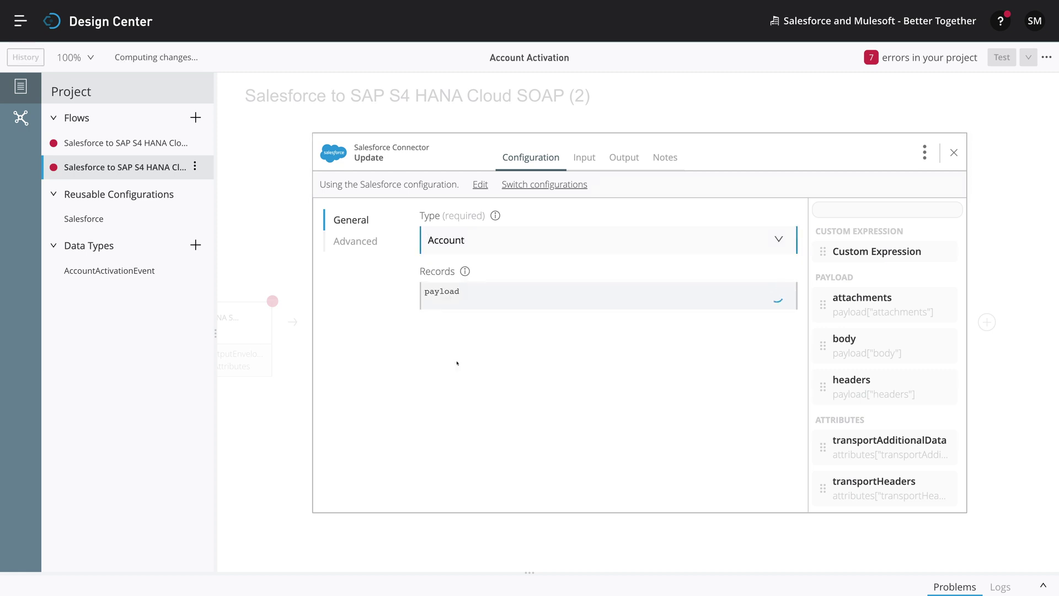